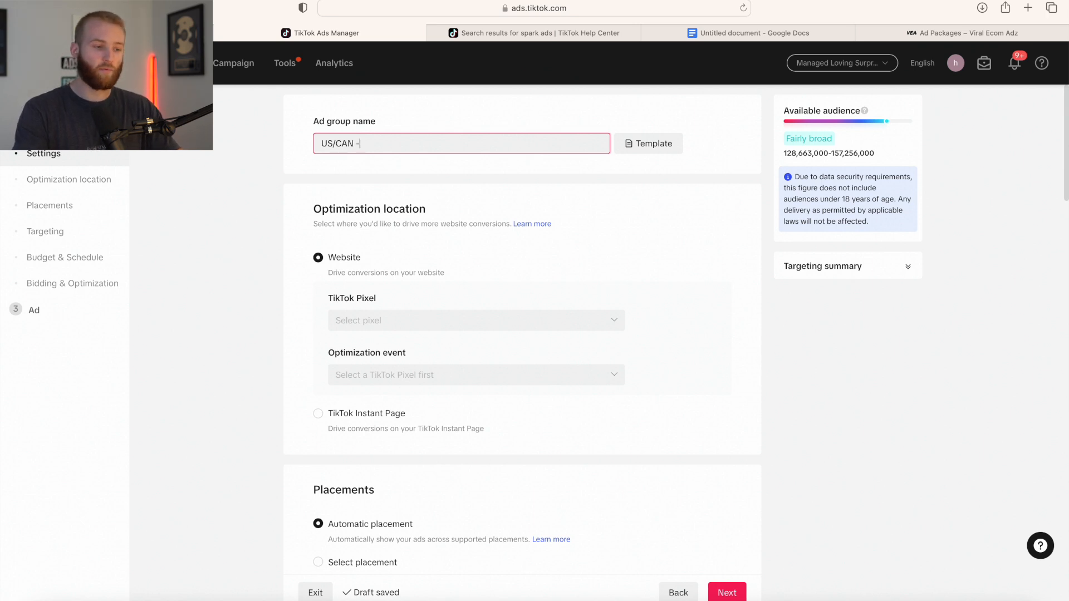
Complete the ad group name as "US/CAN - No Interest"
{"action": "scroll", "coordinate": [363, 133], "scroll_direction": "up", "scroll_amount": 4}
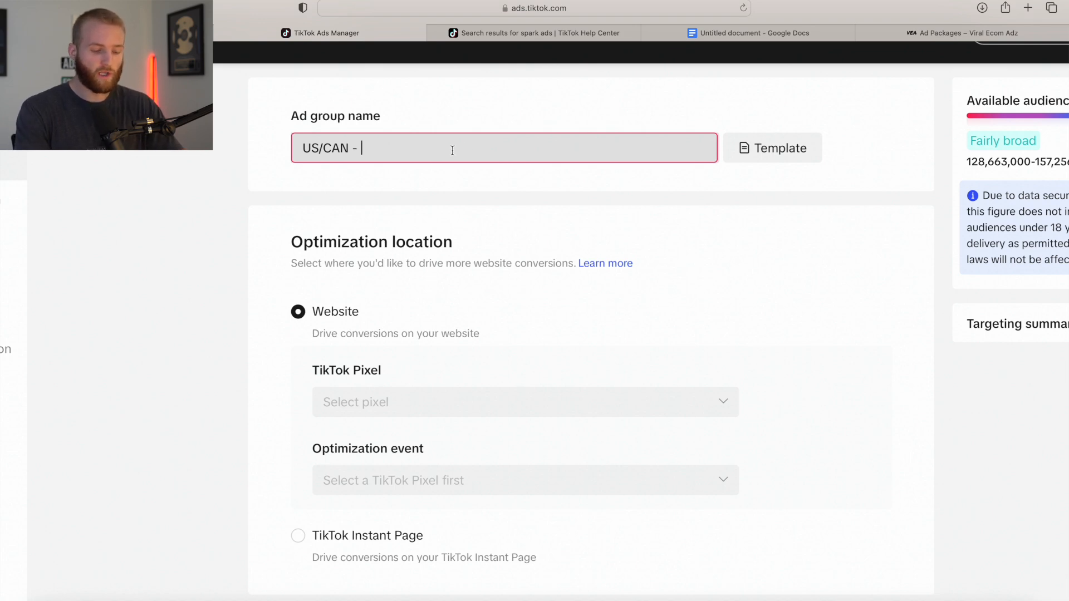
{"action": "type", "text": "No Int"}
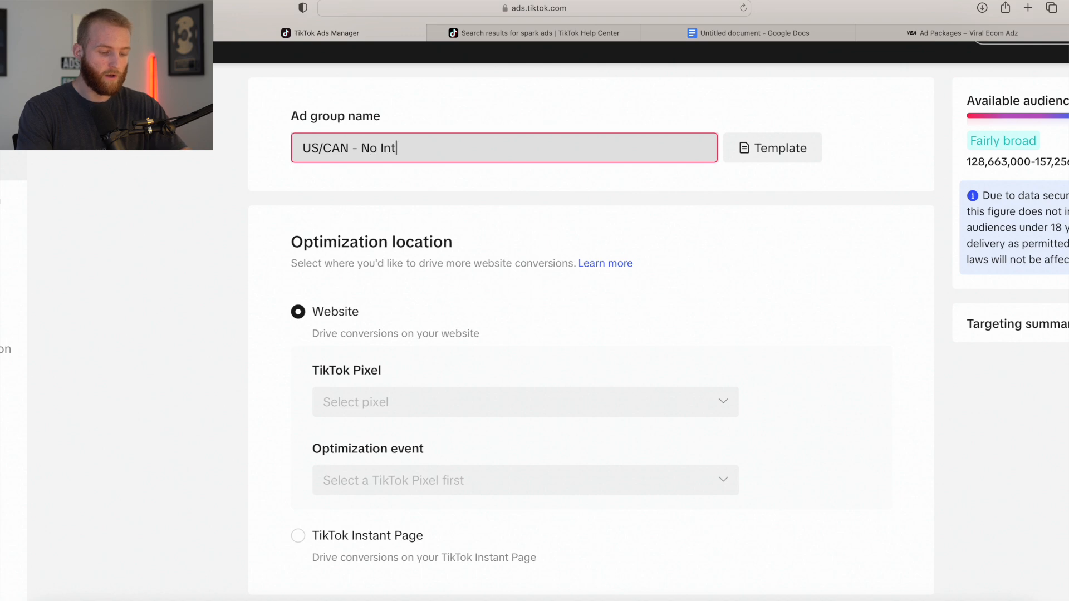
{"action": "scroll", "coordinate": [412, 179], "scroll_direction": "down", "scroll_amount": 5}
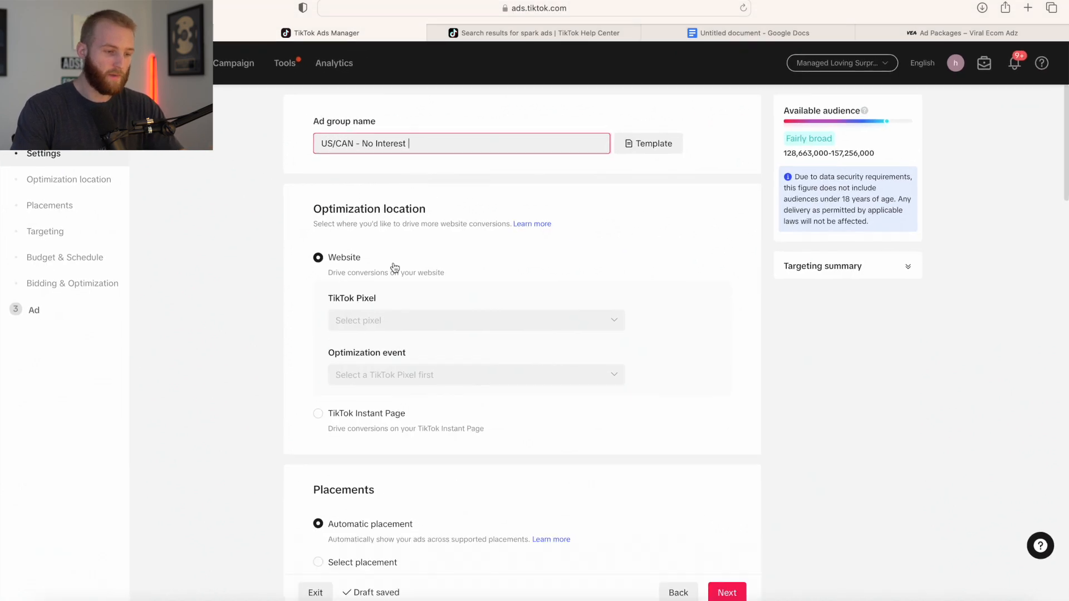
{"action": "scroll", "coordinate": [394, 268], "scroll_direction": "down", "scroll_amount": 1}
{"action": "scroll", "coordinate": [370, 273], "scroll_direction": "up", "scroll_amount": 4}
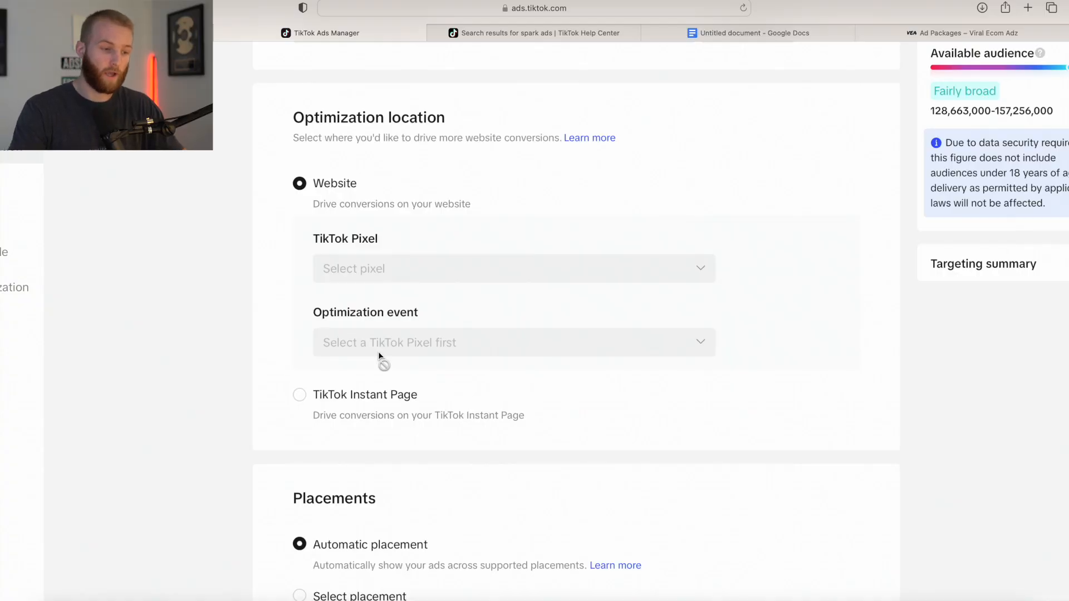
Switch the placements to manual selection and exclude Global App Bundle and Pangle, keeping only TikTok
{"action": "scroll", "coordinate": [379, 352], "scroll_direction": "down", "scroll_amount": 5}
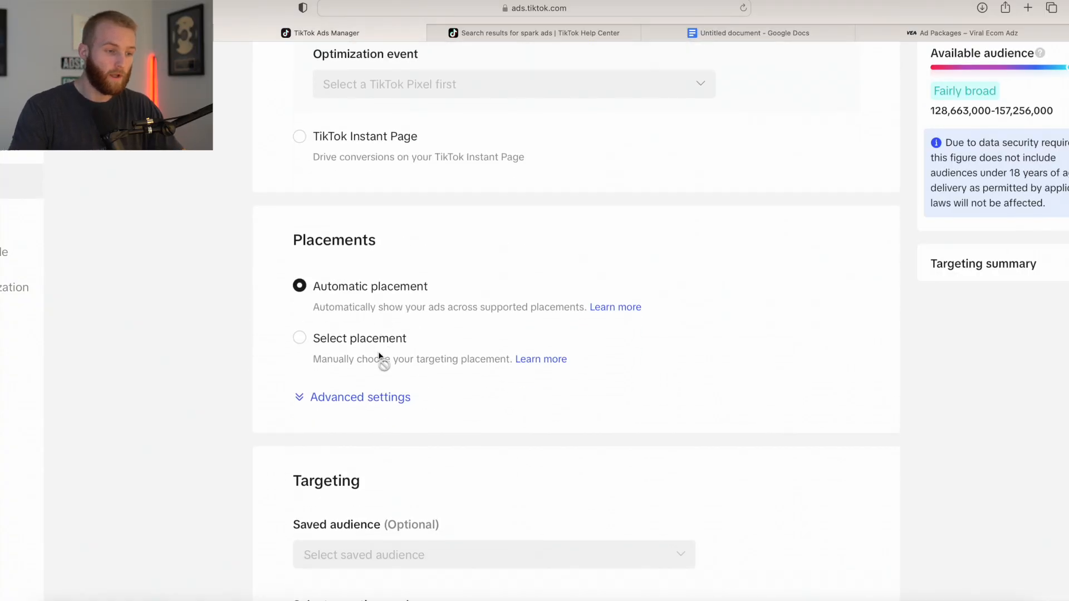
{"action": "left_click", "coordinate": [301, 338]}
{"action": "scroll", "coordinate": [336, 380], "scroll_direction": "down", "scroll_amount": 1}
{"action": "left_click", "coordinate": [318, 426]}
{"action": "left_click", "coordinate": [319, 481]}
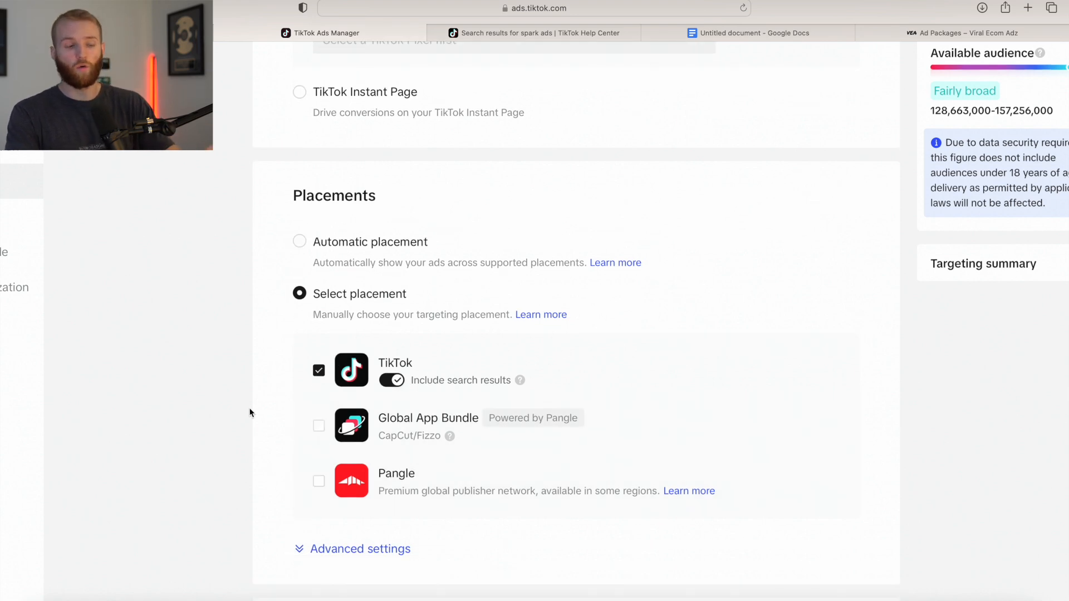
Add the country Canada to the targeted locations alongside the United States
{"action": "scroll", "coordinate": [250, 413], "scroll_direction": "down", "scroll_amount": 10}
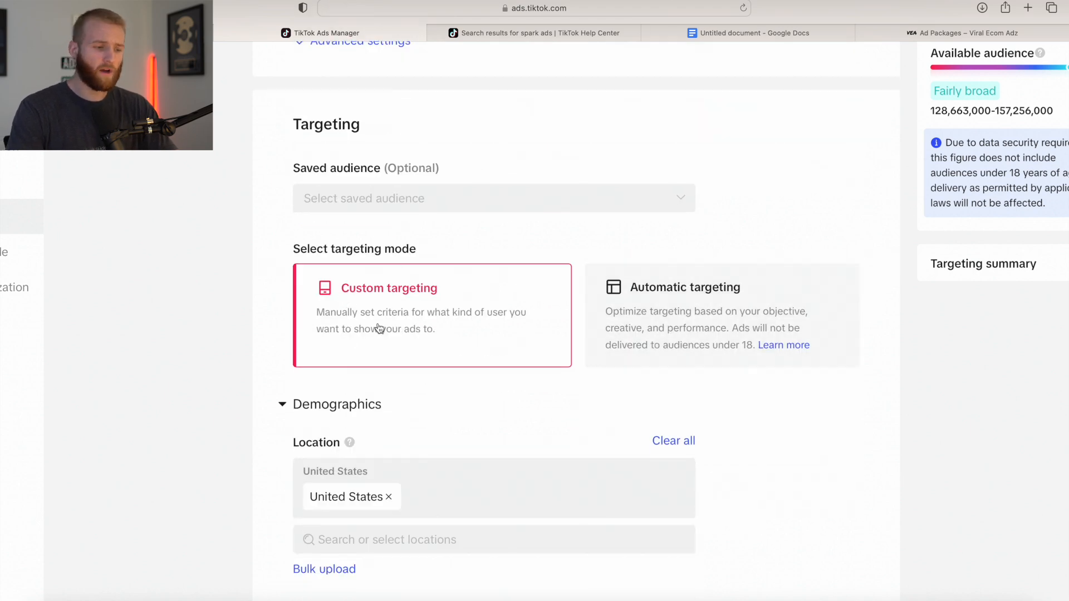
{"action": "scroll", "coordinate": [672, 288], "scroll_direction": "down", "scroll_amount": 5}
{"action": "left_click", "coordinate": [558, 282]}
{"action": "type", "text": "can"}
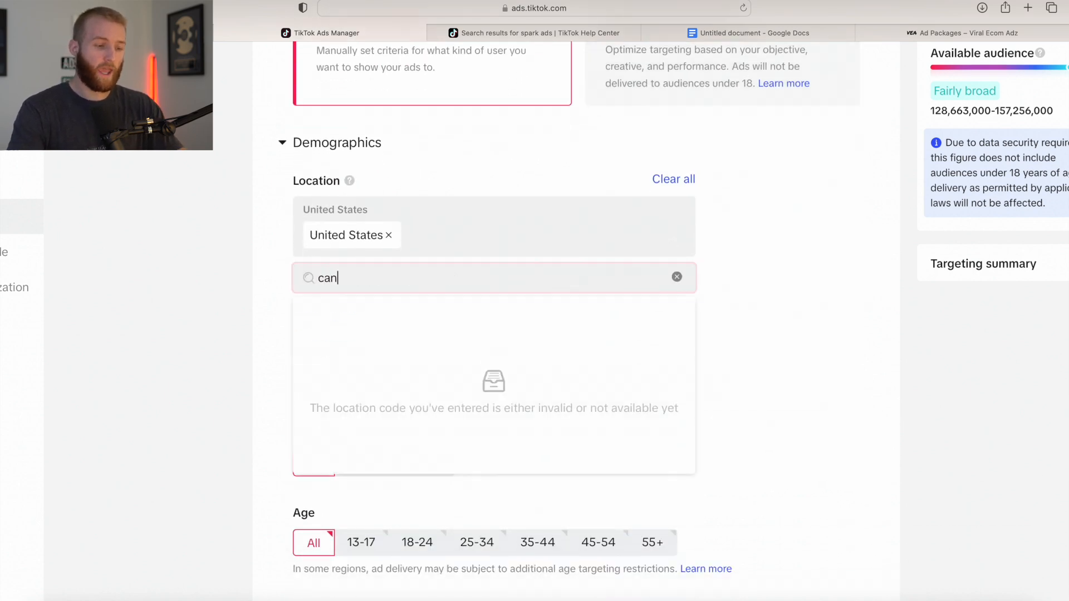
{"action": "type", "text": "ada"}
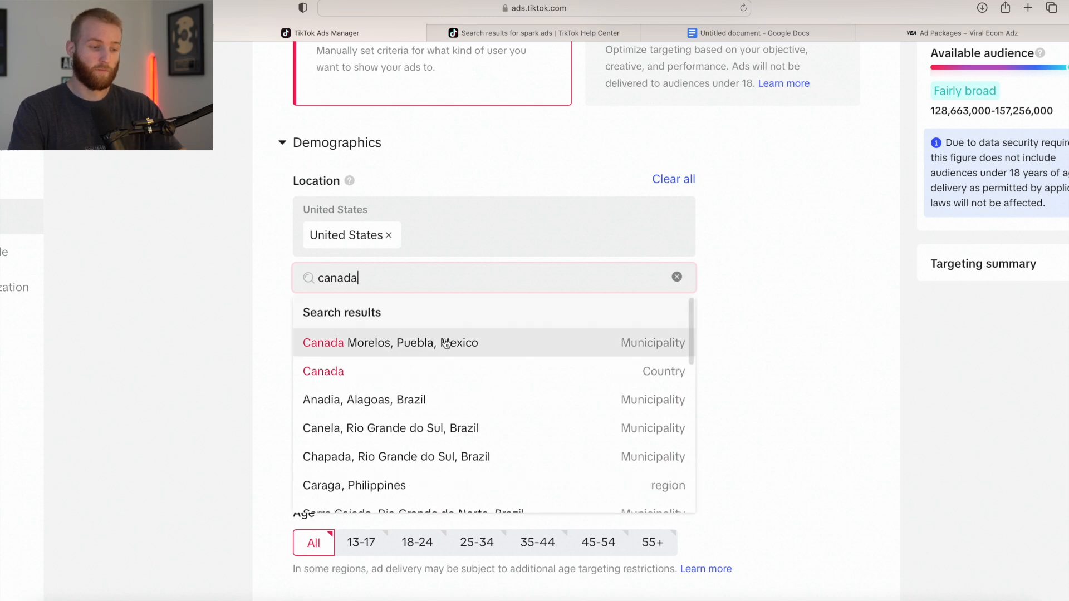
{"action": "left_click", "coordinate": [441, 374]}
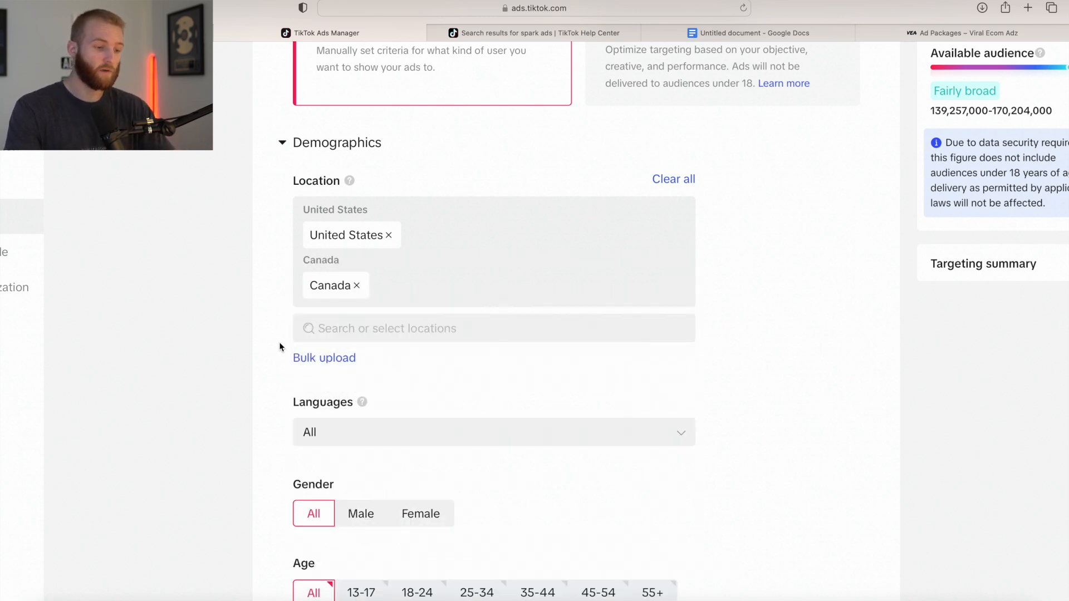
Restrict the age targeting to 18-24, 25-34, 35-44, 45-54 and 55+, leaving out 13-17
{"action": "scroll", "coordinate": [280, 344], "scroll_direction": "down", "scroll_amount": 4}
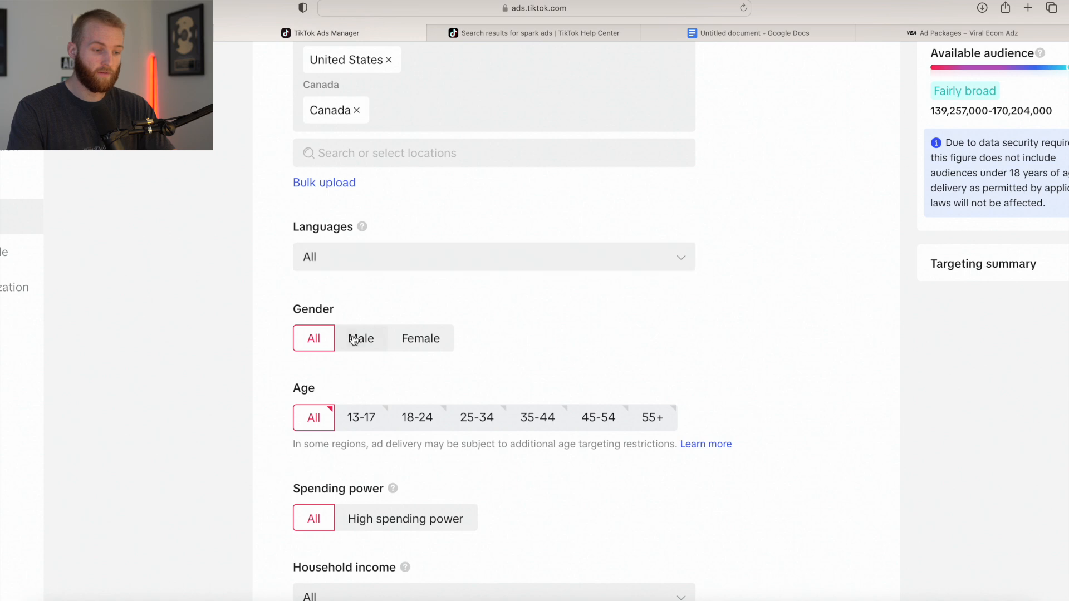
{"action": "left_click", "coordinate": [423, 419]}
{"action": "left_click", "coordinate": [480, 418]}
{"action": "left_click", "coordinate": [548, 420]}
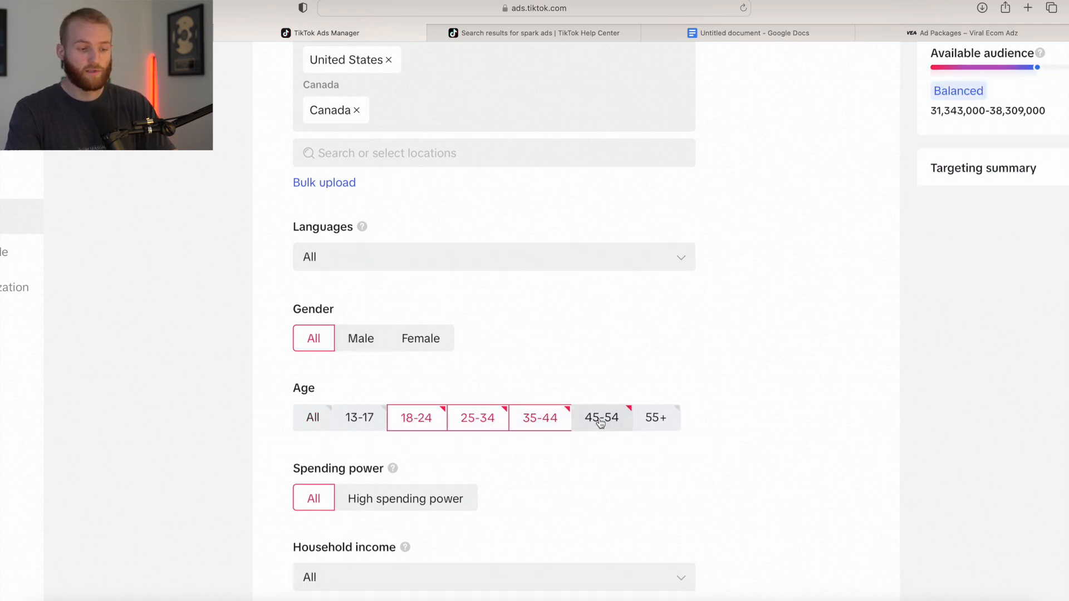
{"action": "left_click", "coordinate": [601, 419]}
{"action": "left_click", "coordinate": [654, 419]}
{"action": "scroll", "coordinate": [347, 407], "scroll_direction": "up", "scroll_amount": 5}
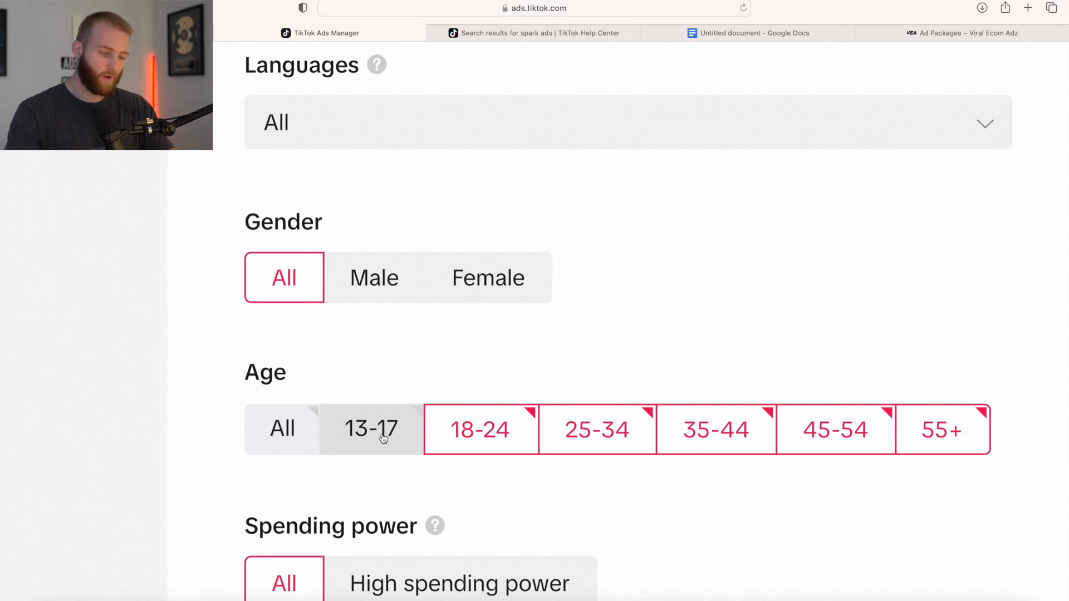
Examine the audience settings and the available interest and behavior categories without selecting any
{"action": "scroll", "coordinate": [383, 439], "scroll_direction": "down", "scroll_amount": 5}
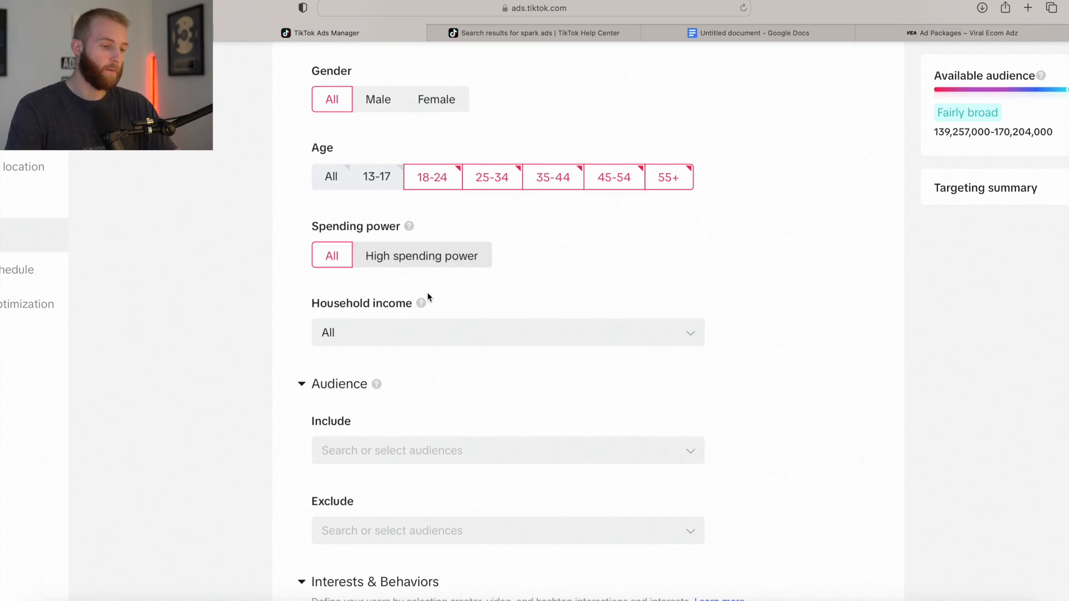
{"action": "scroll", "coordinate": [386, 289], "scroll_direction": "down", "scroll_amount": 2}
{"action": "scroll", "coordinate": [386, 289], "scroll_direction": "down", "scroll_amount": 5}
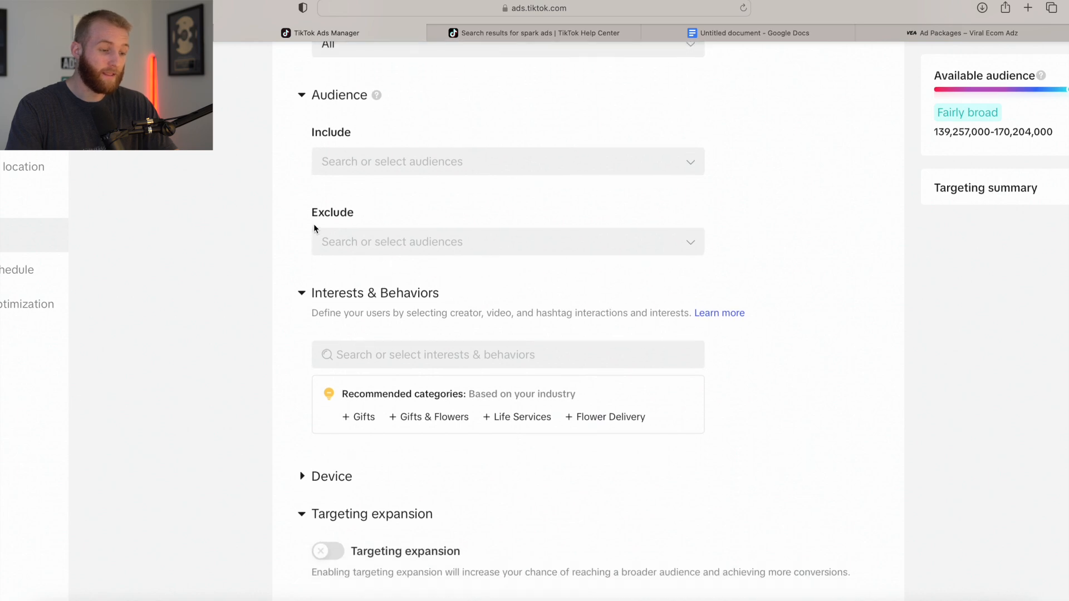
{"action": "scroll", "coordinate": [314, 228], "scroll_direction": "up", "scroll_amount": 1}
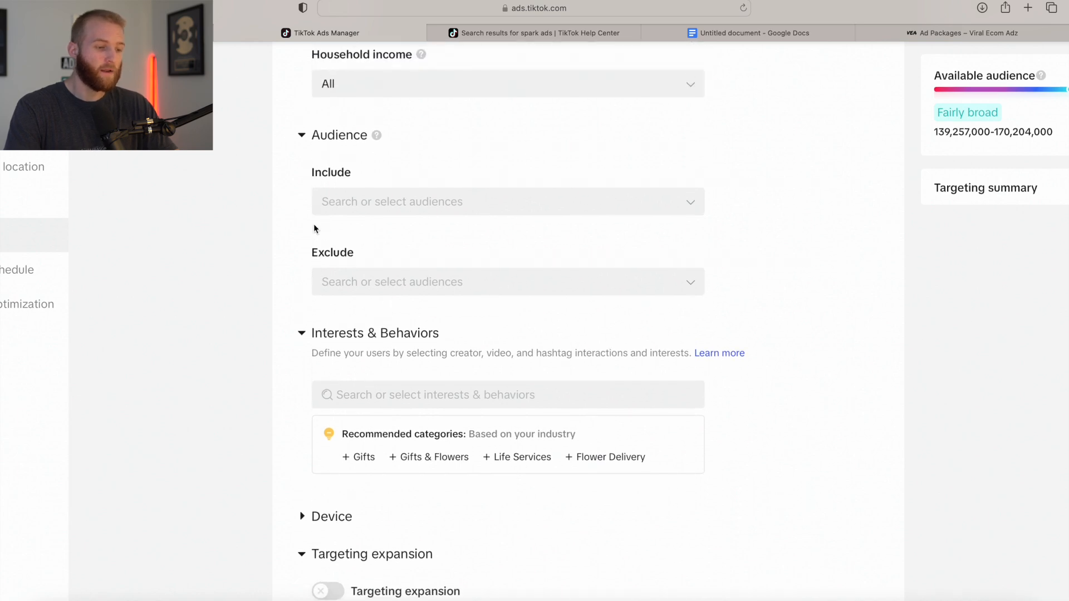
{"action": "left_click", "coordinate": [412, 408]}
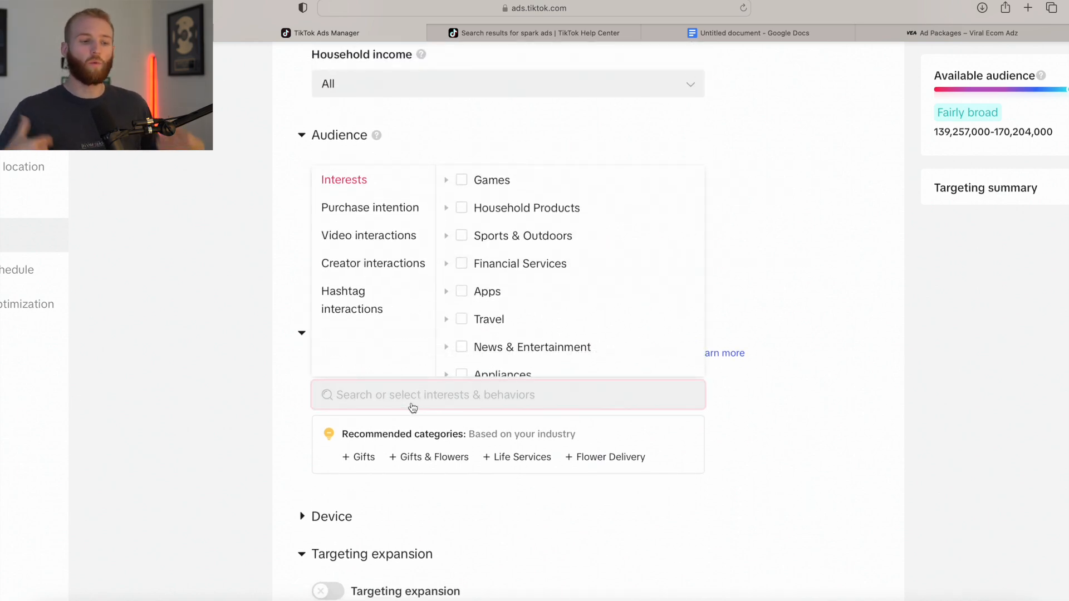
{"action": "left_click", "coordinate": [236, 340]}
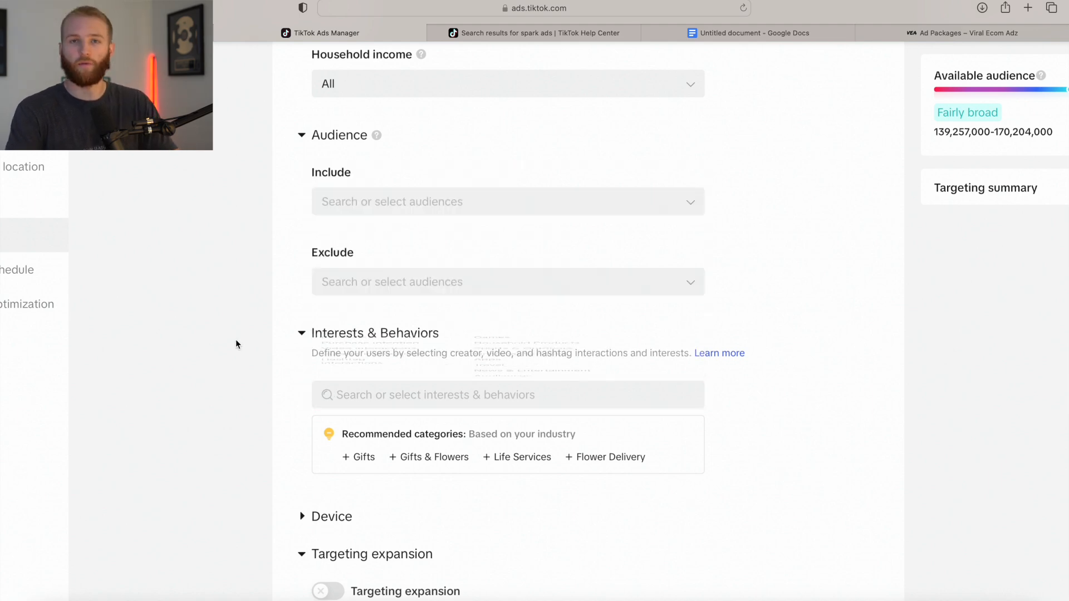
Set the ad group's daily budget to 50 USD
{"action": "scroll", "coordinate": [236, 342], "scroll_direction": "down", "scroll_amount": 5}
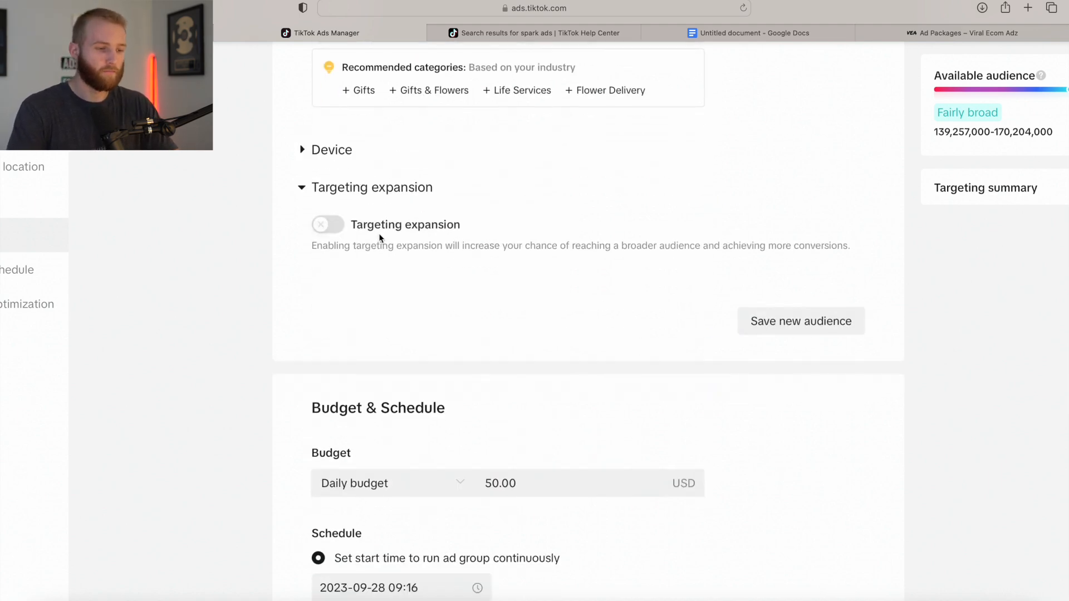
{"action": "scroll", "coordinate": [332, 222], "scroll_direction": "down", "scroll_amount": 2}
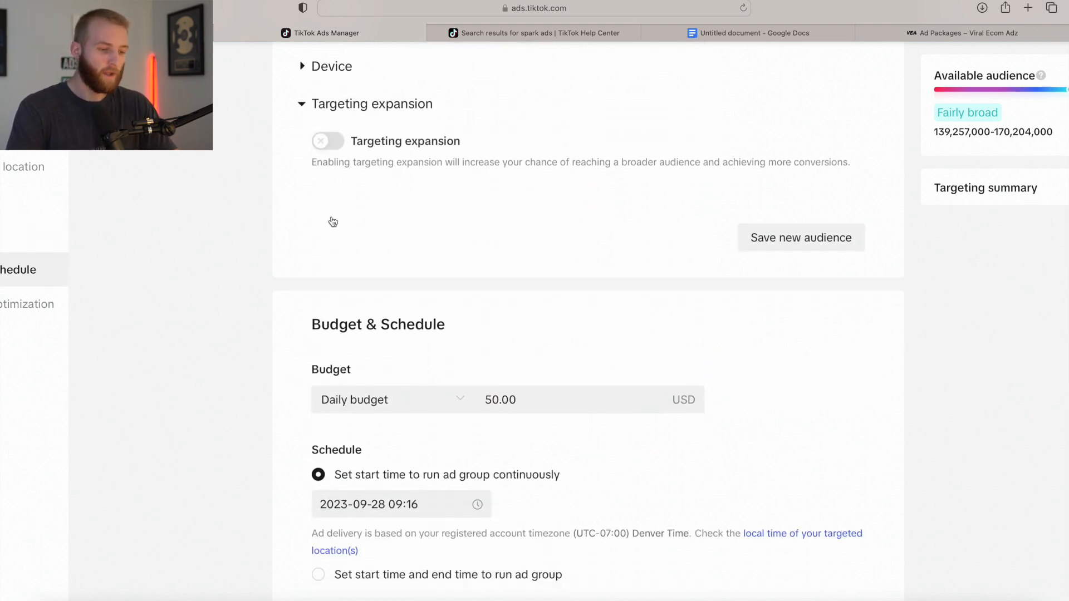
{"action": "left_click", "coordinate": [517, 396]}
{"action": "left_click_drag", "start_coordinate": [532, 395], "coordinate": [401, 395]}
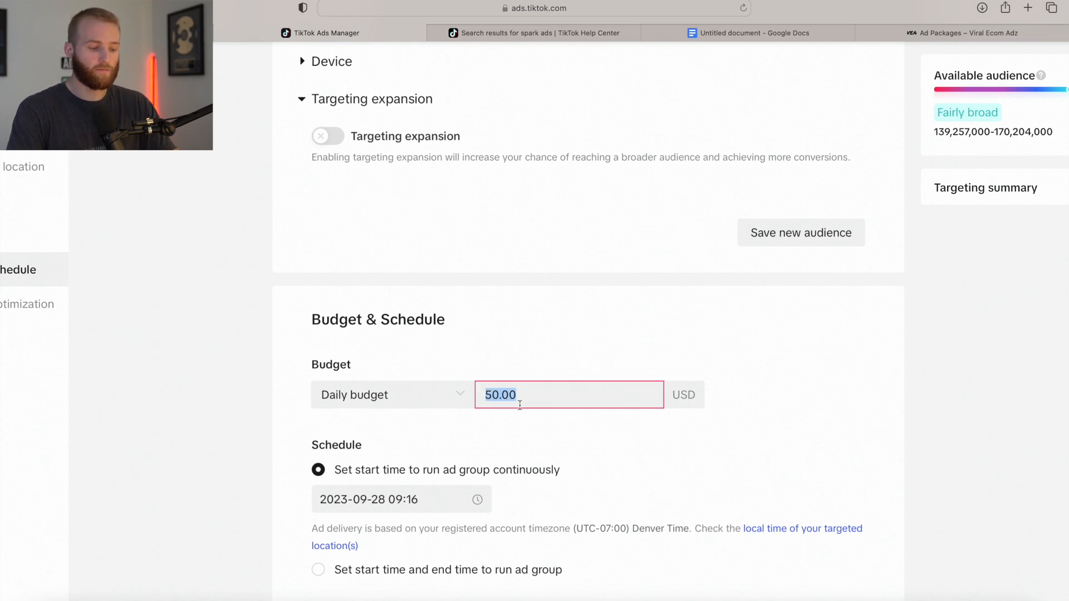
{"action": "type", "text": "20"}
{"action": "key", "text": "BackSpace"}
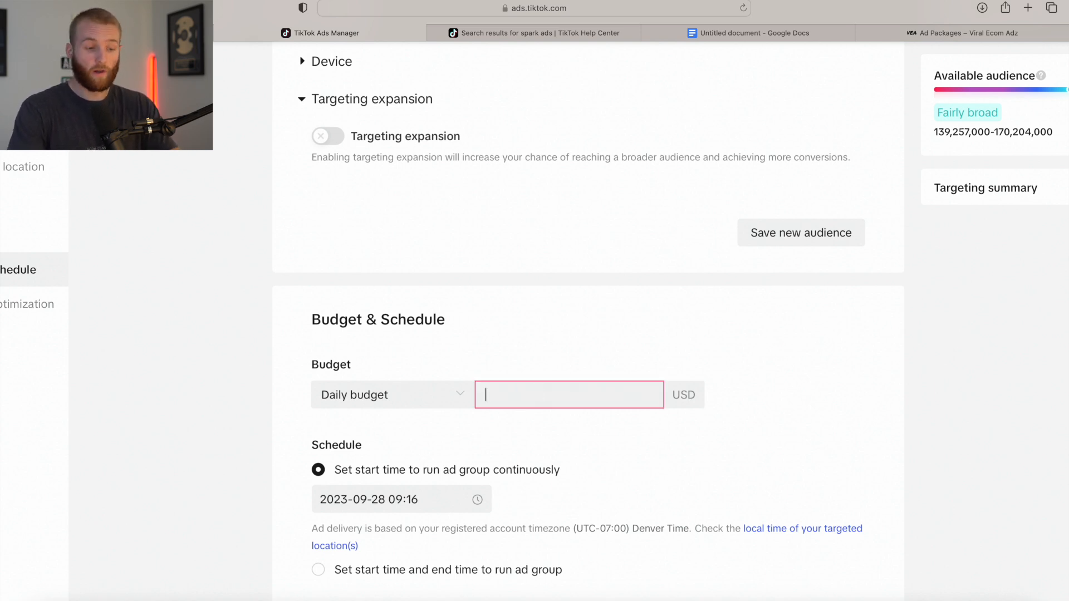
{"action": "type", "text": "50"}
{"action": "left_click", "coordinate": [148, 228]}
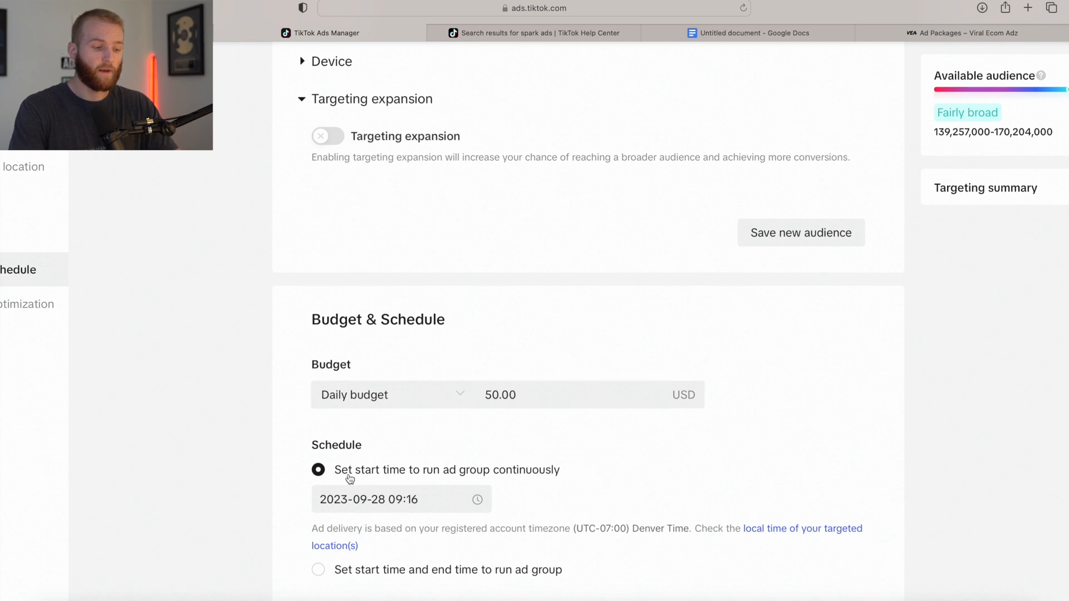
Schedule the ad group to run continuously from 2023-09-29 at 00:01
{"action": "left_click", "coordinate": [383, 502]}
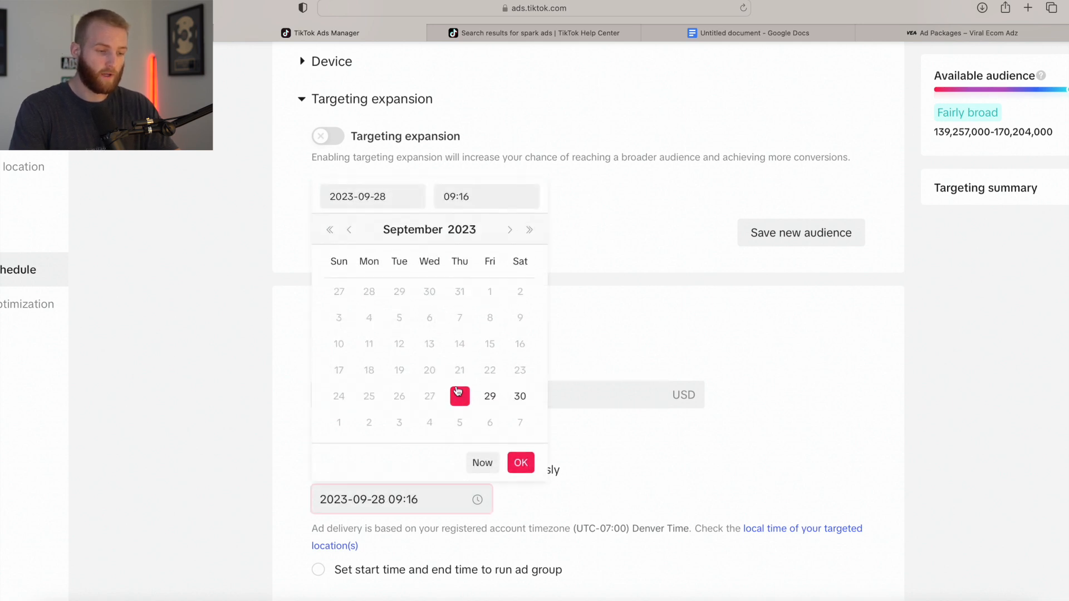
{"action": "left_click", "coordinate": [489, 397]}
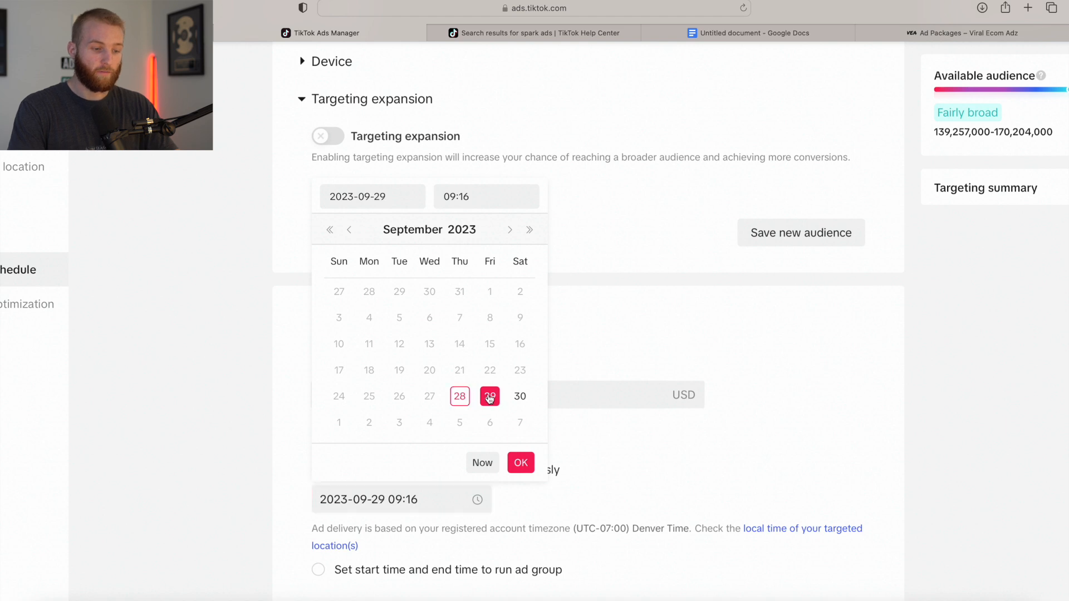
{"action": "left_click", "coordinate": [453, 190]}
{"action": "scroll", "coordinate": [462, 253], "scroll_direction": "up", "scroll_amount": 5}
{"action": "left_click", "coordinate": [470, 225]}
{"action": "scroll", "coordinate": [540, 275], "scroll_direction": "up", "scroll_amount": 5}
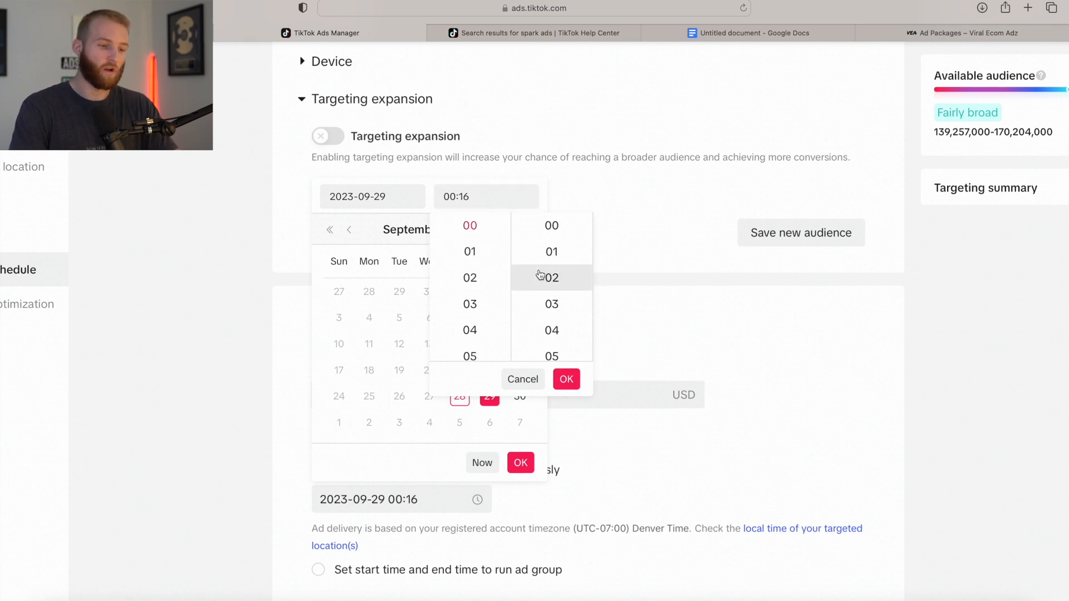
{"action": "left_click", "coordinate": [551, 252]}
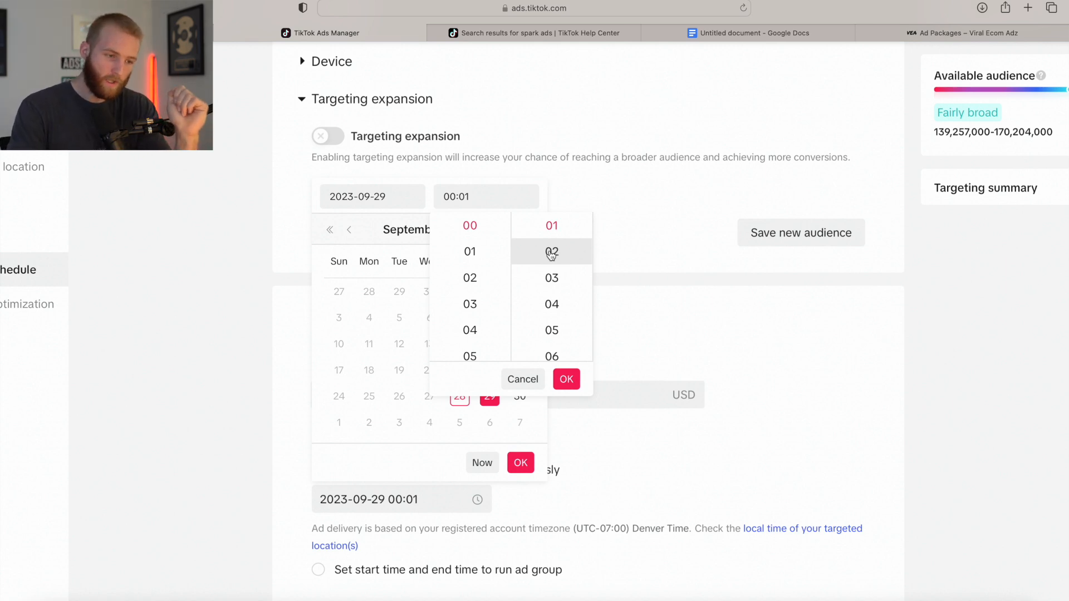
{"action": "scroll", "coordinate": [470, 281], "scroll_direction": "down", "scroll_amount": 4}
{"action": "scroll", "coordinate": [471, 310], "scroll_direction": "up", "scroll_amount": 4}
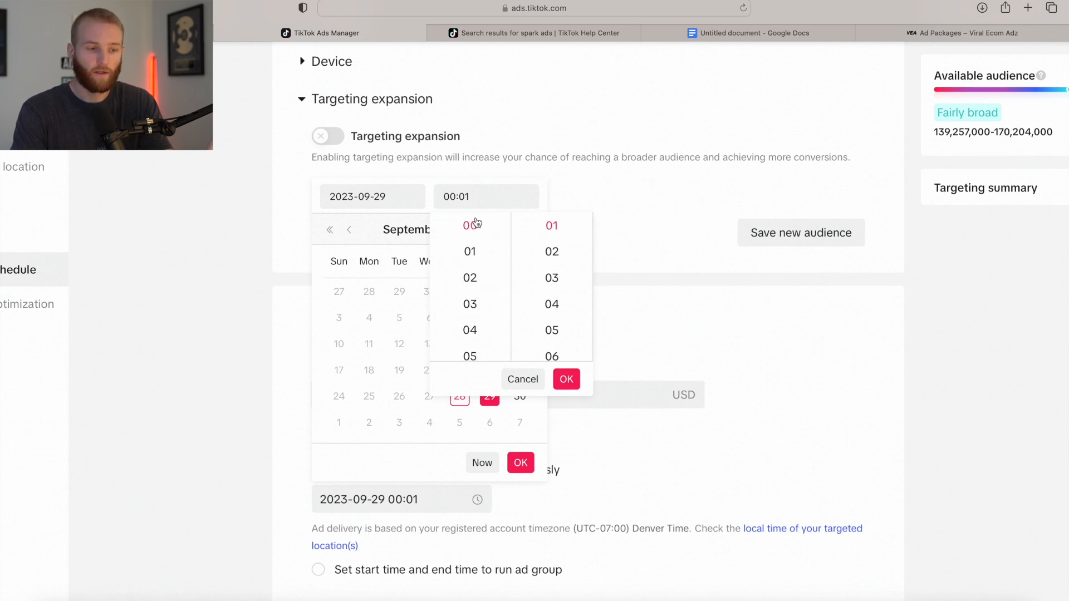
{"action": "scroll", "coordinate": [475, 283], "scroll_direction": "down", "scroll_amount": 5}
{"action": "scroll", "coordinate": [476, 286], "scroll_direction": "up", "scroll_amount": 4}
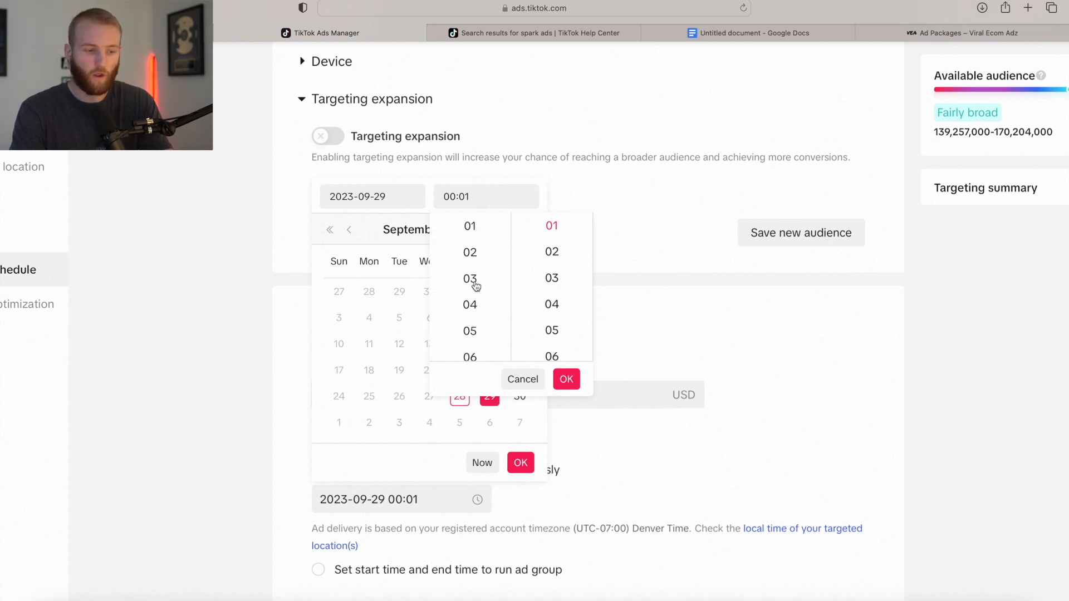
{"action": "scroll", "coordinate": [476, 286], "scroll_direction": "up", "scroll_amount": 1}
{"action": "left_click", "coordinate": [566, 379]}
{"action": "left_click", "coordinate": [522, 464]}
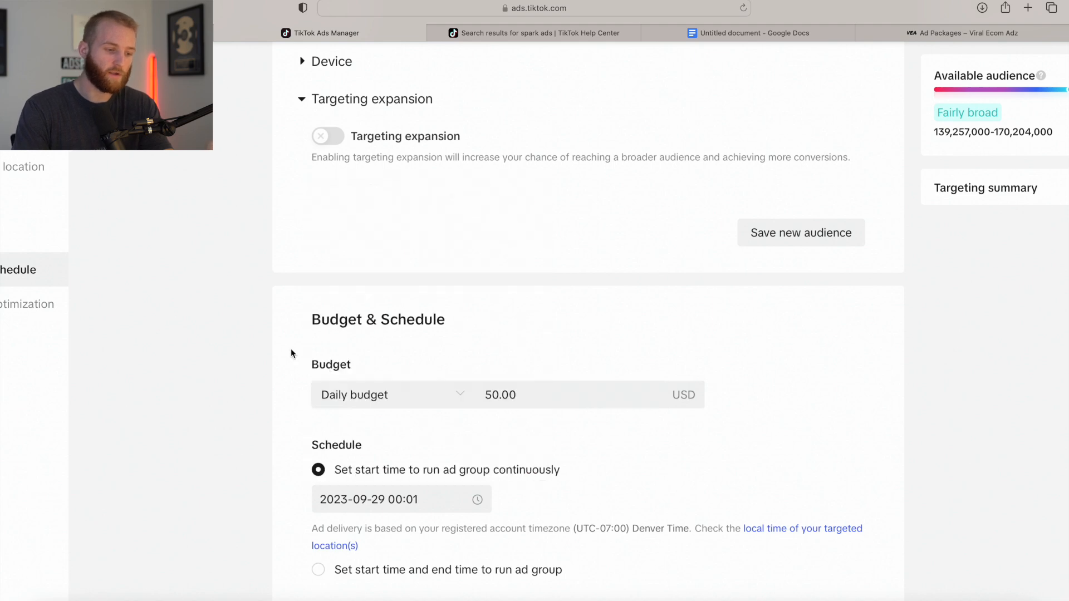
Keep Conversion selected as the optimization goal in the bidding and optimization settings
{"action": "scroll", "coordinate": [291, 351], "scroll_direction": "down", "scroll_amount": 3}
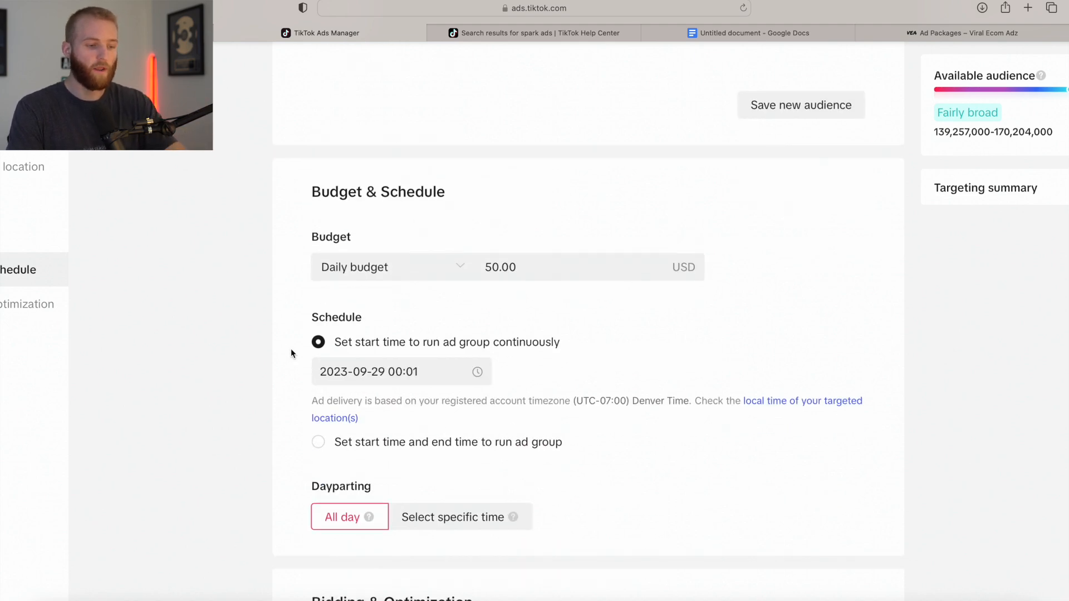
{"action": "scroll", "coordinate": [291, 353], "scroll_direction": "down", "scroll_amount": 2}
{"action": "scroll", "coordinate": [272, 358], "scroll_direction": "down", "scroll_amount": 3}
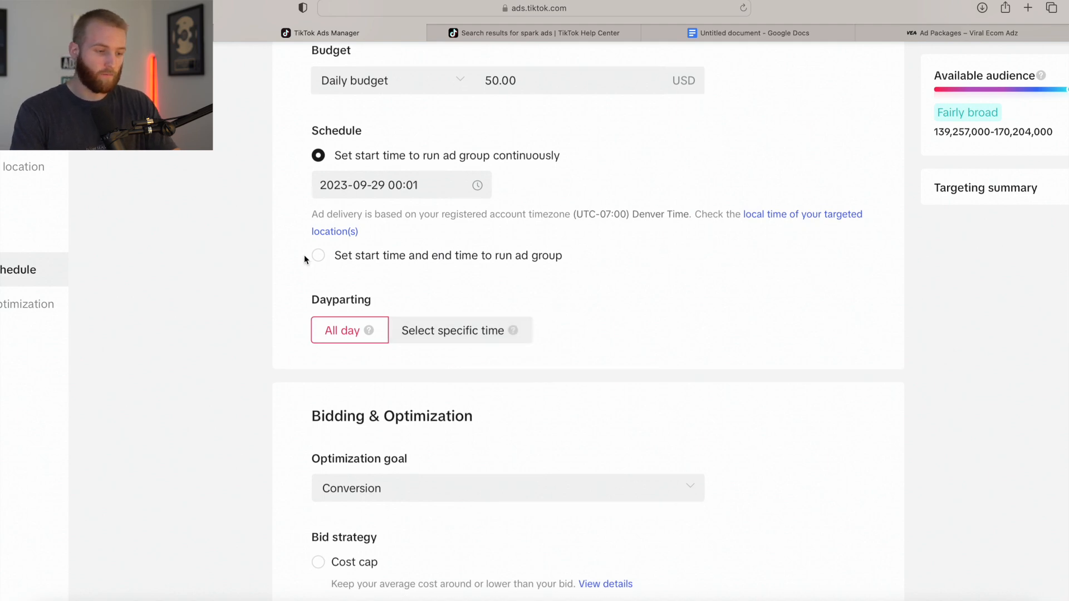
{"action": "scroll", "coordinate": [304, 255], "scroll_direction": "down", "scroll_amount": 3}
{"action": "left_click", "coordinate": [352, 373]}
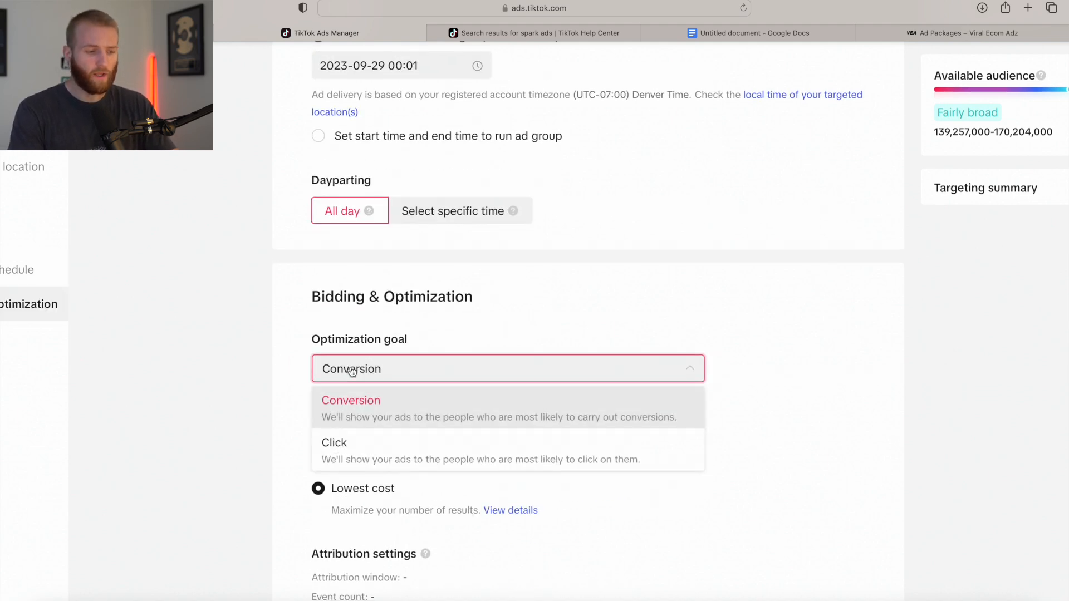
{"action": "left_click", "coordinate": [250, 399]}
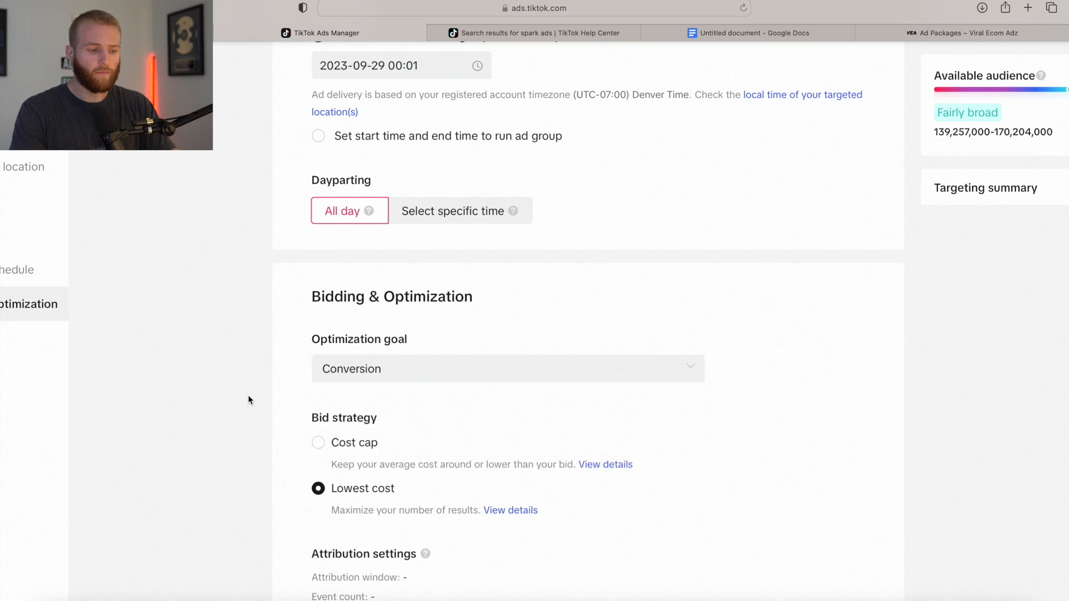
{"action": "left_click", "coordinate": [367, 371]}
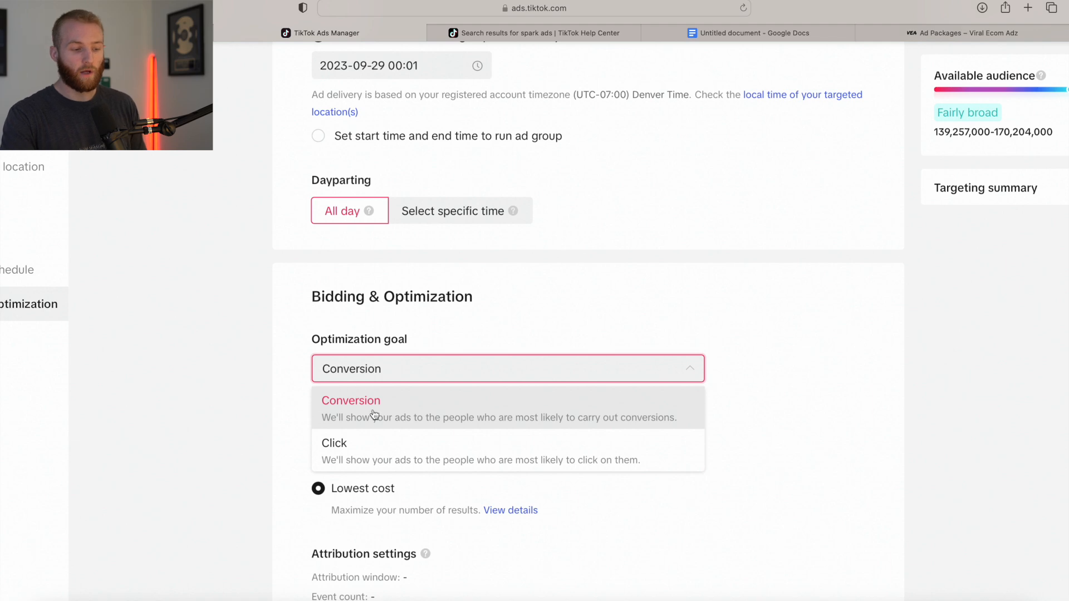
{"action": "left_click", "coordinate": [374, 415]}
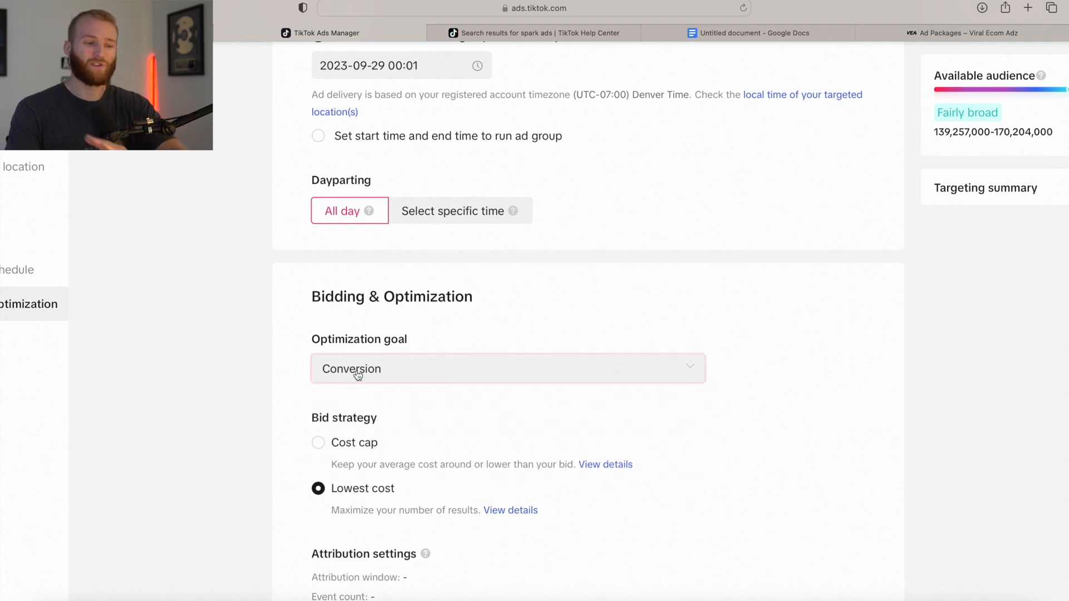
Shorten the ad group name to "No Interest" by removing the US/CAN prefix
{"action": "scroll", "coordinate": [259, 340], "scroll_direction": "up", "scroll_amount": 14}
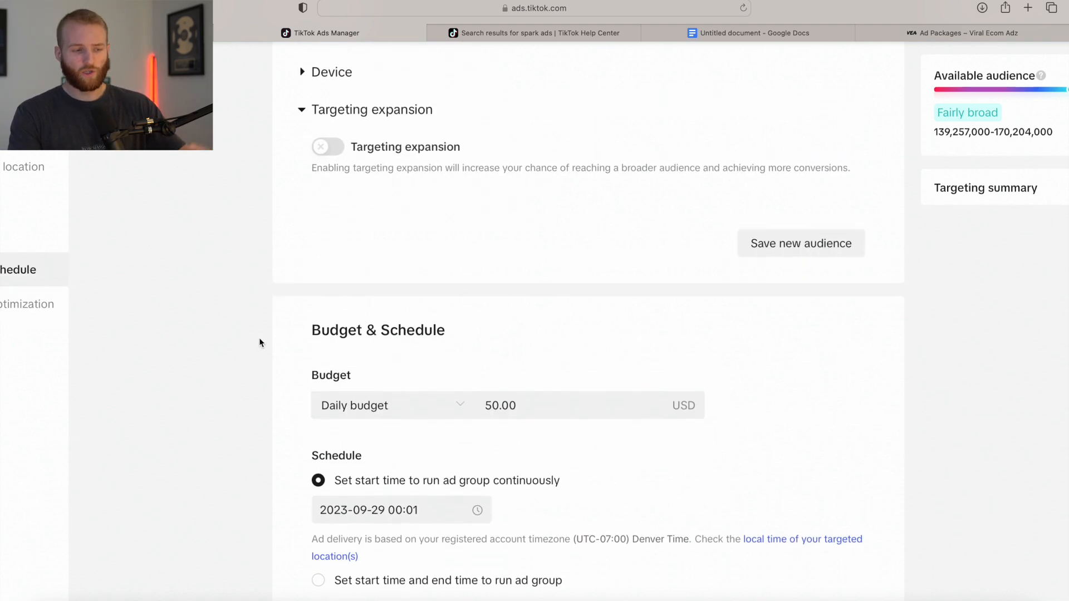
{"action": "scroll", "coordinate": [259, 340], "scroll_direction": "down", "scroll_amount": 3}
{"action": "scroll", "coordinate": [259, 340], "scroll_direction": "up", "scroll_amount": 1}
{"action": "scroll", "coordinate": [369, 334], "scroll_direction": "up", "scroll_amount": 15}
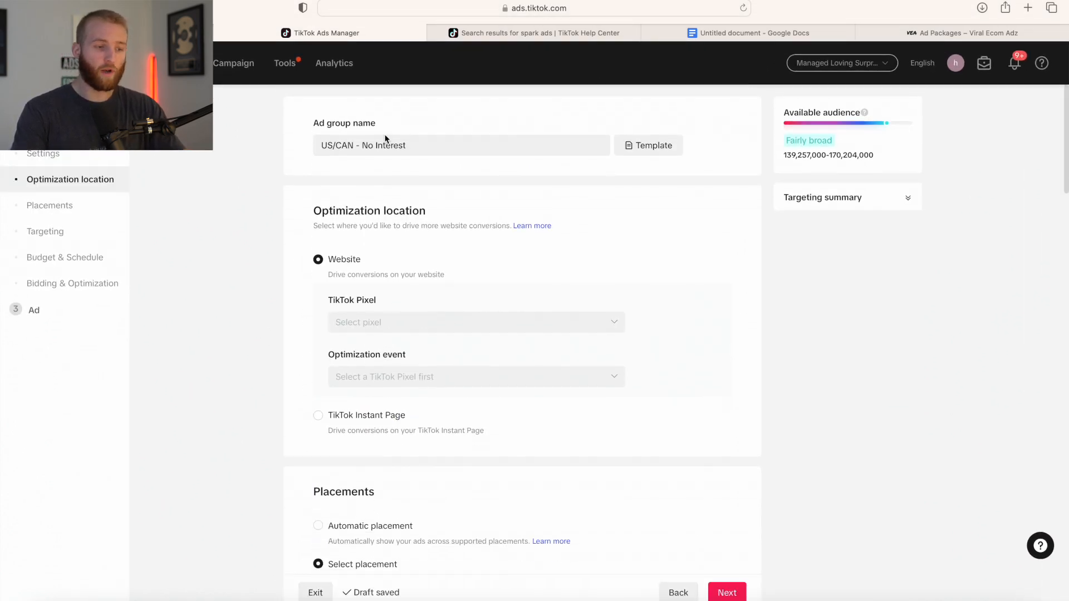
{"action": "left_click_drag", "start_coordinate": [362, 139], "coordinate": [422, 139]}
{"action": "left_click", "coordinate": [431, 139]}
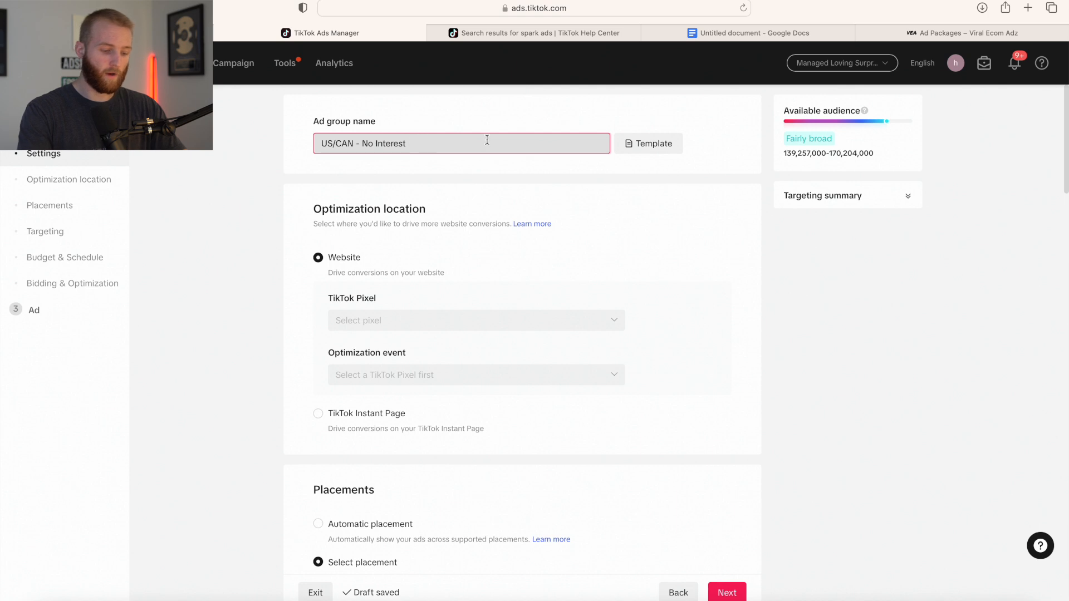
{"action": "left_click", "coordinate": [443, 157]}
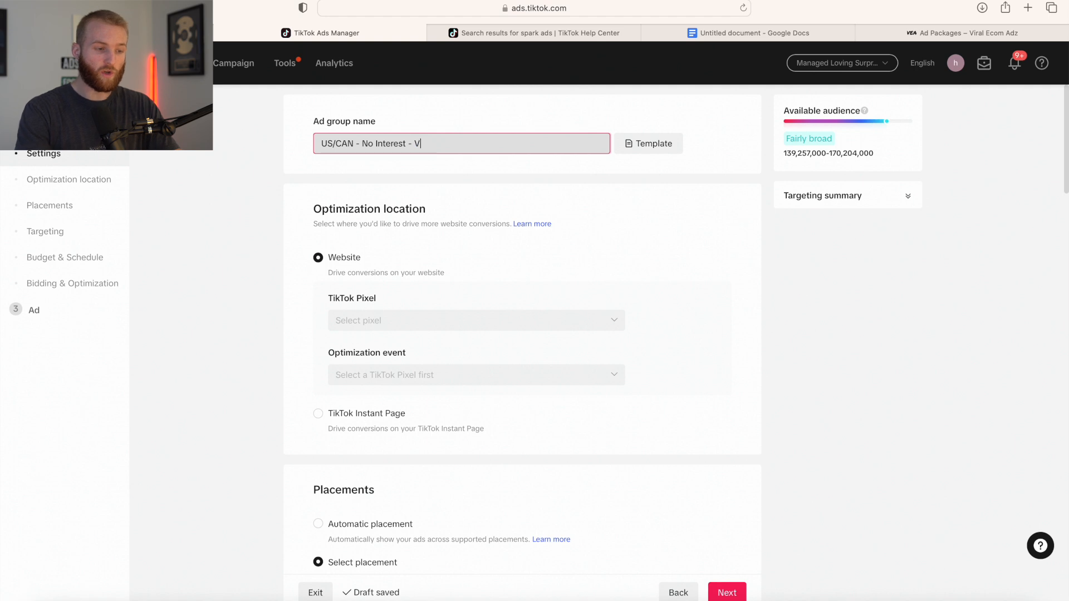
{"action": "key", "text": "BackSpace"}
{"action": "left_click_drag", "start_coordinate": [361, 144], "coordinate": [312, 144]}
{"action": "key", "text": "BackSpace"}
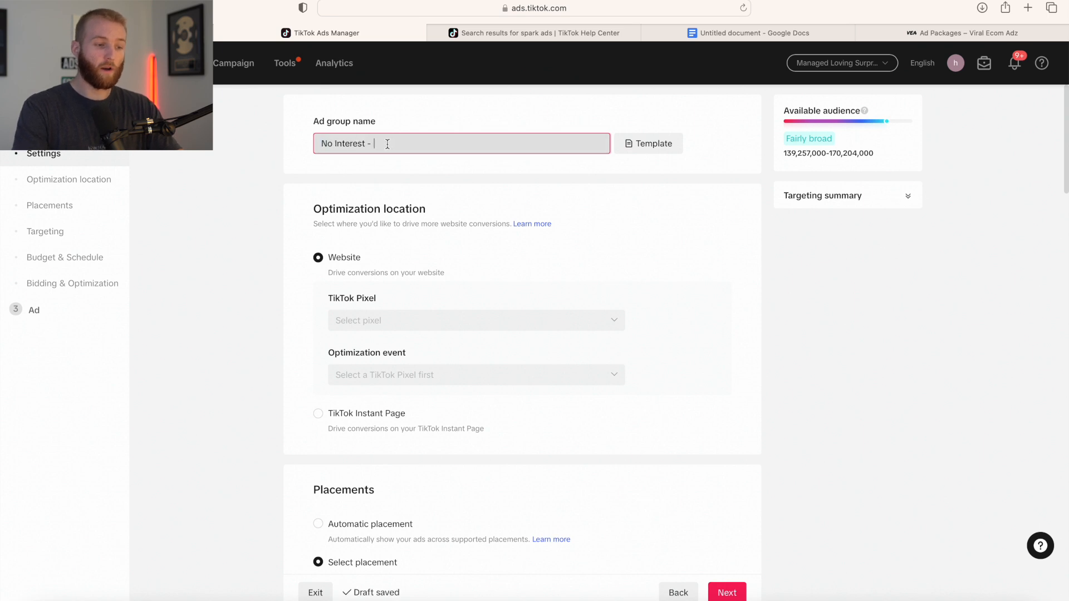
{"action": "left_click", "coordinate": [292, 276]}
Check the estimated available audience size for the ad group's current targeting
{"action": "scroll", "coordinate": [256, 348], "scroll_direction": "down", "scroll_amount": 6}
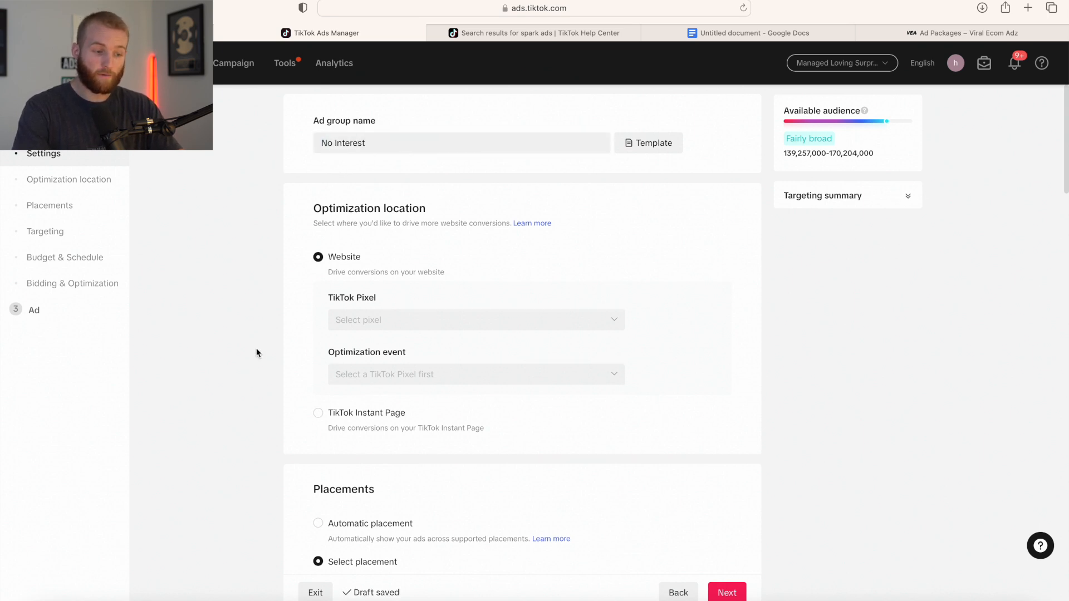
{"action": "scroll", "coordinate": [279, 357], "scroll_direction": "down", "scroll_amount": 3}
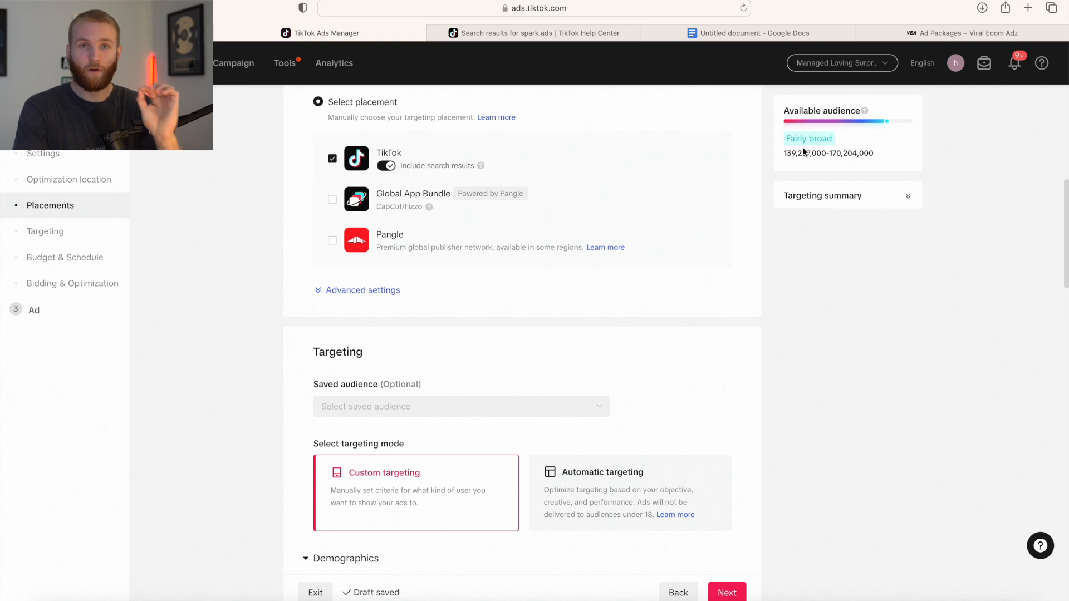
{"action": "left_click_drag", "start_coordinate": [785, 153], "coordinate": [877, 154]}
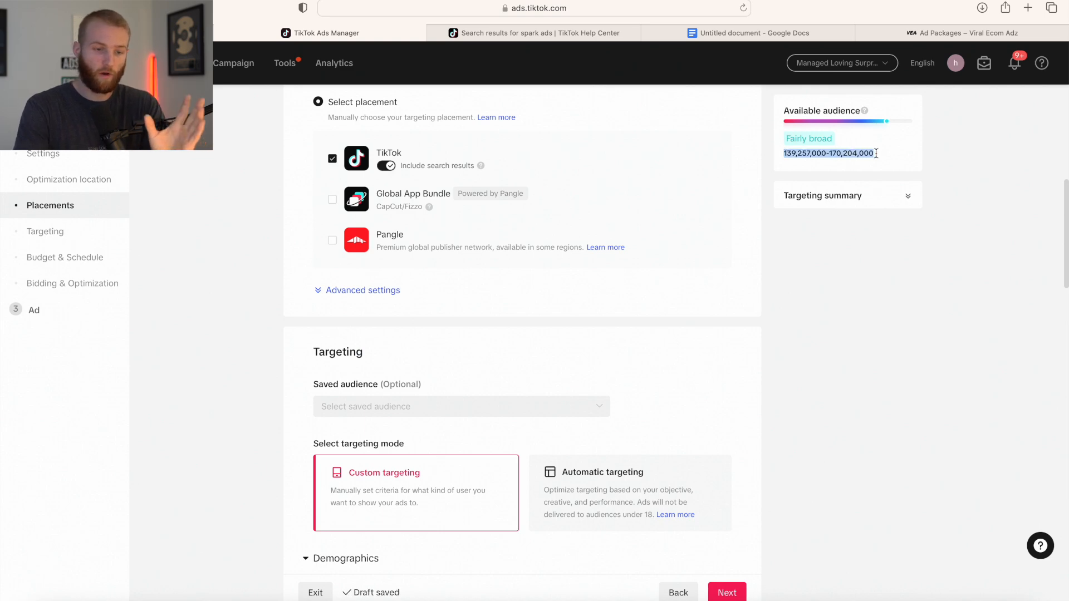
{"action": "scroll", "coordinate": [878, 154], "scroll_direction": "up", "scroll_amount": 5}
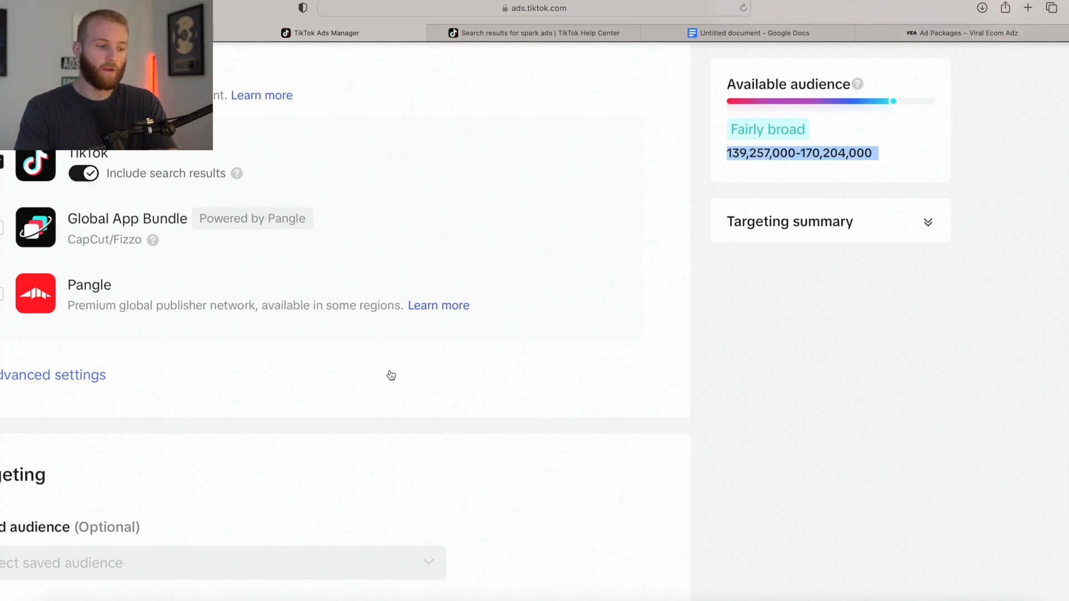
Add the recommended Gifts & Flowers interest and compare its effect on the available audience
{"action": "scroll", "coordinate": [389, 371], "scroll_direction": "left", "scroll_amount": 3}
{"action": "scroll", "coordinate": [390, 370], "scroll_direction": "down", "scroll_amount": 12}
{"action": "scroll", "coordinate": [389, 374], "scroll_direction": "down", "scroll_amount": 10}
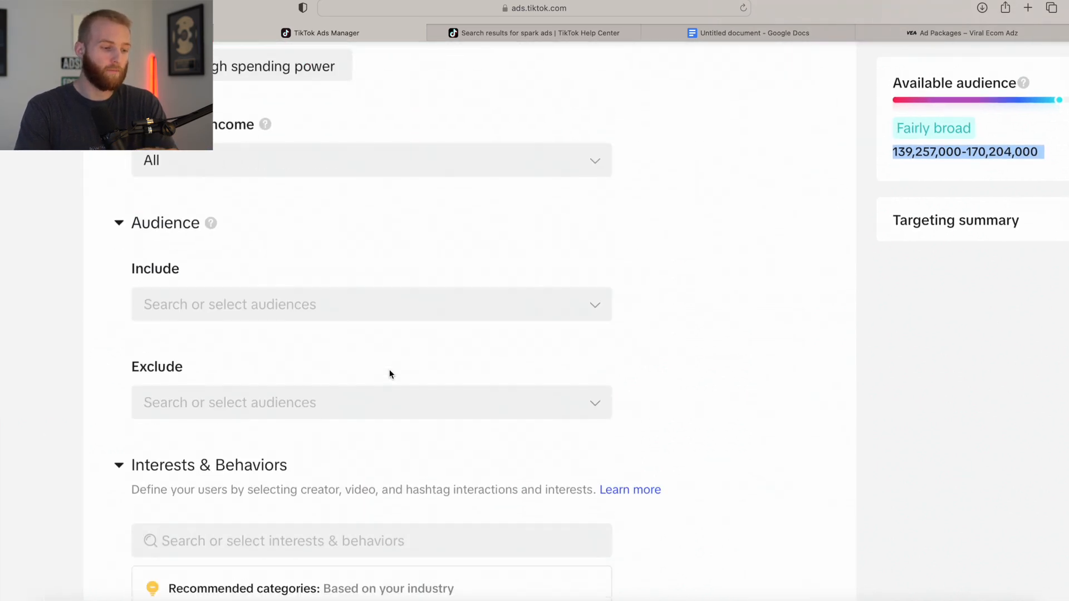
{"action": "left_click", "coordinate": [269, 384]}
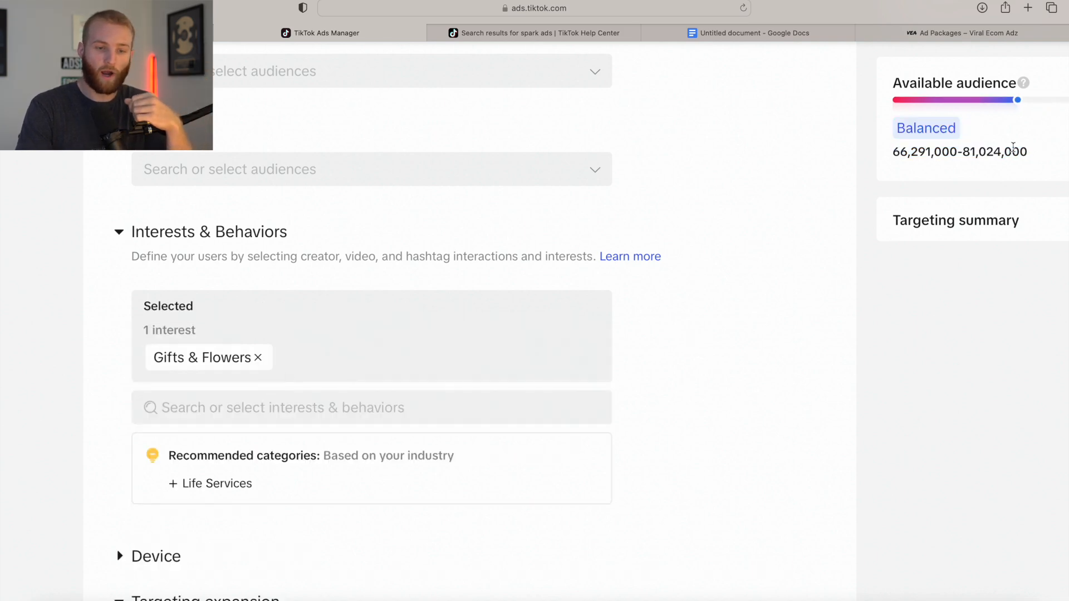
{"action": "left_click_drag", "start_coordinate": [1029, 147], "coordinate": [886, 147]}
Turn on targeting expansion for Interests & Behaviors and check the available audience estimate
{"action": "scroll", "coordinate": [721, 293], "scroll_direction": "down", "scroll_amount": 5}
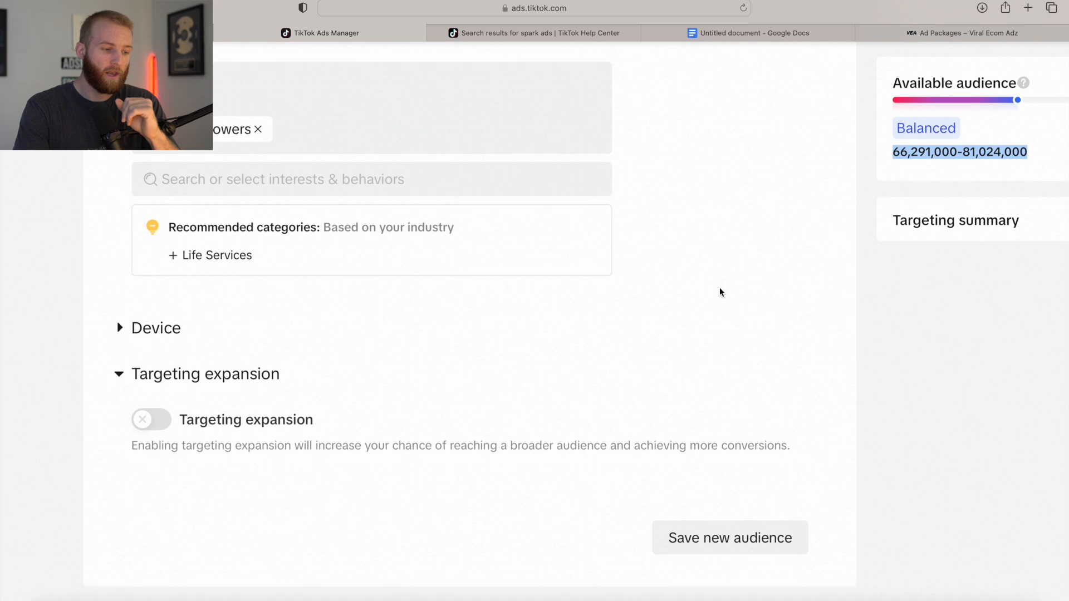
{"action": "left_click", "coordinate": [191, 411]}
{"action": "left_click", "coordinate": [490, 533]}
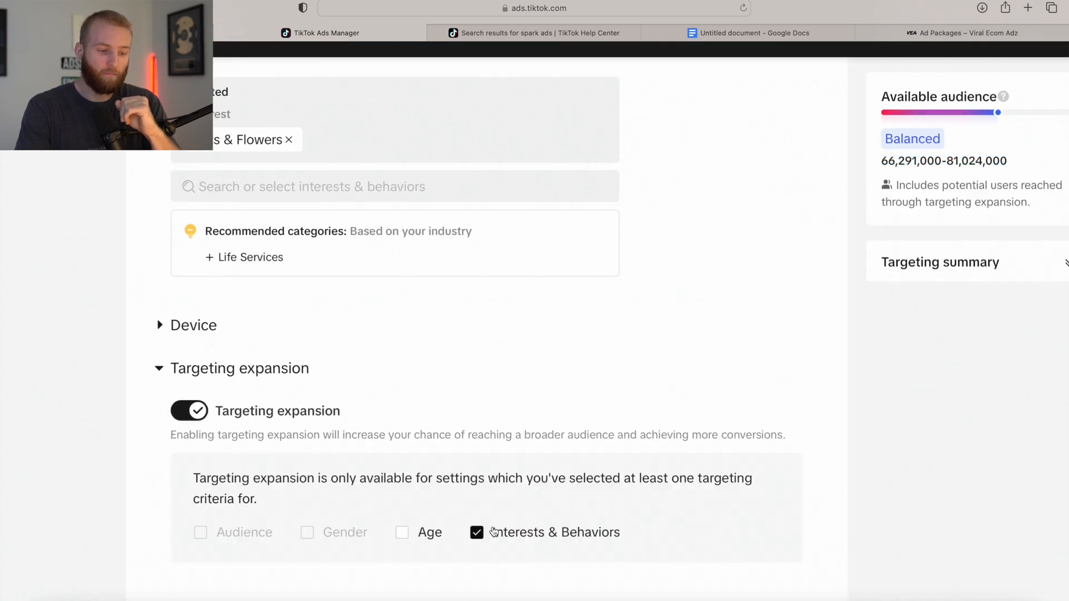
{"action": "scroll", "coordinate": [601, 509], "scroll_direction": "down", "scroll_amount": 4}
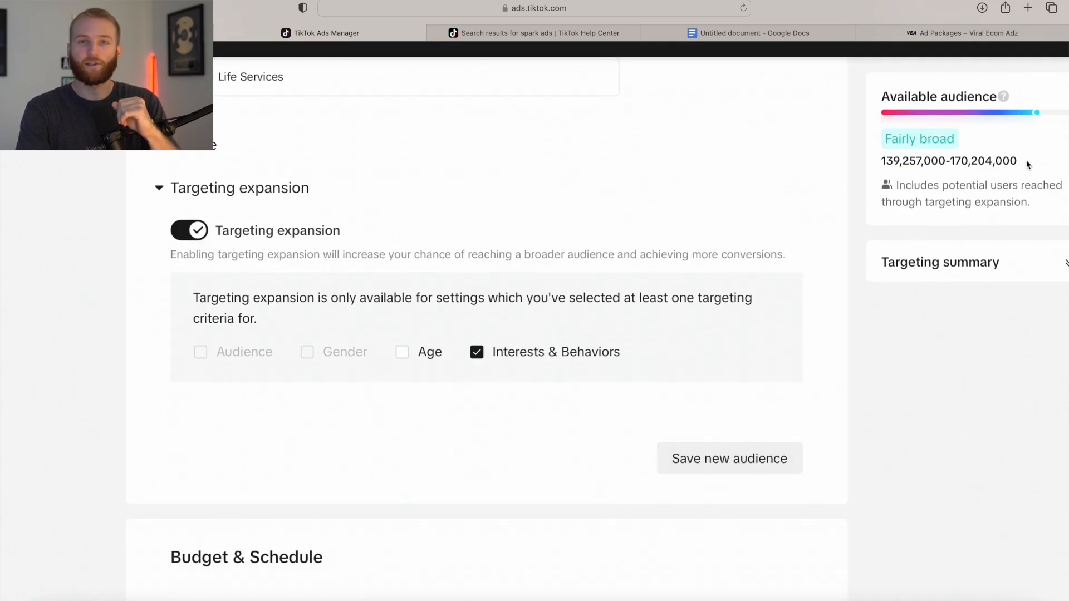
{"action": "left_click_drag", "start_coordinate": [1027, 162], "coordinate": [866, 159]}
Remove the Gifts & Flowers interest and turn targeting expansion off
{"action": "scroll", "coordinate": [306, 252], "scroll_direction": "up", "scroll_amount": 5}
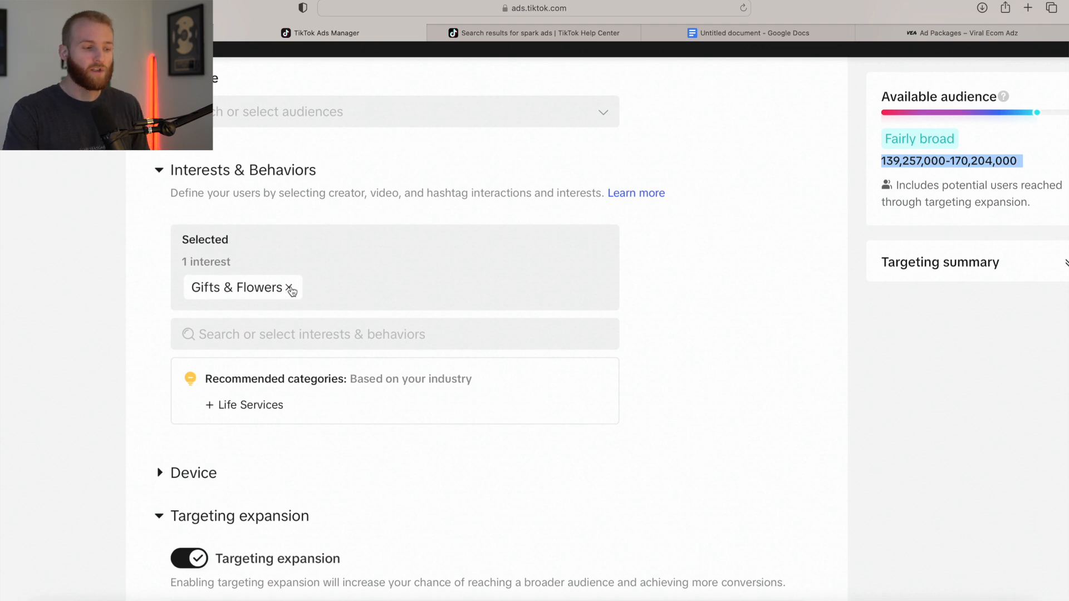
{"action": "left_click", "coordinate": [289, 288]}
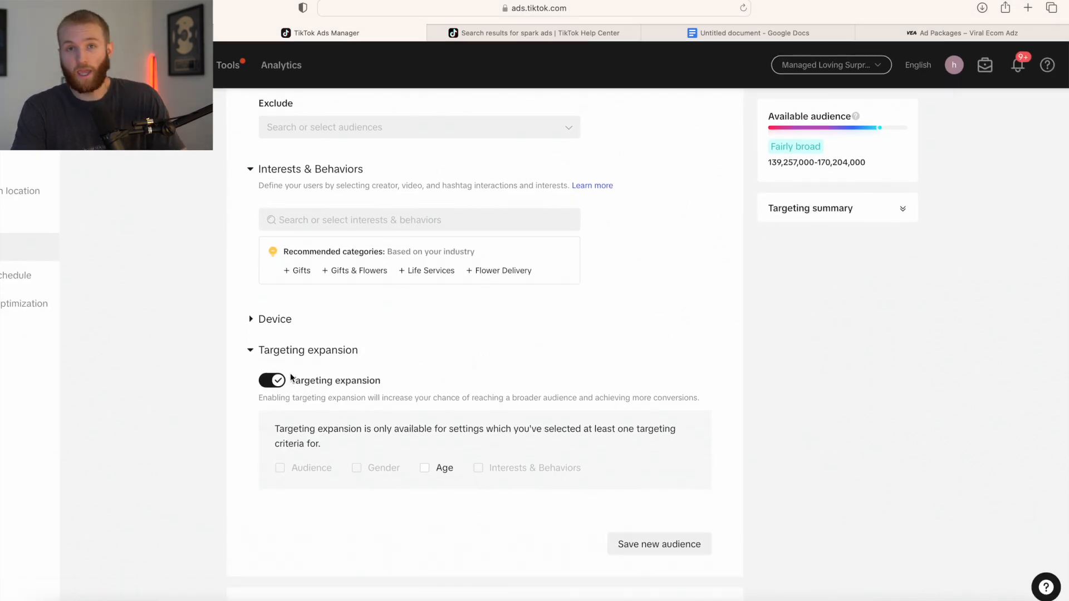
{"action": "left_click", "coordinate": [206, 463]}
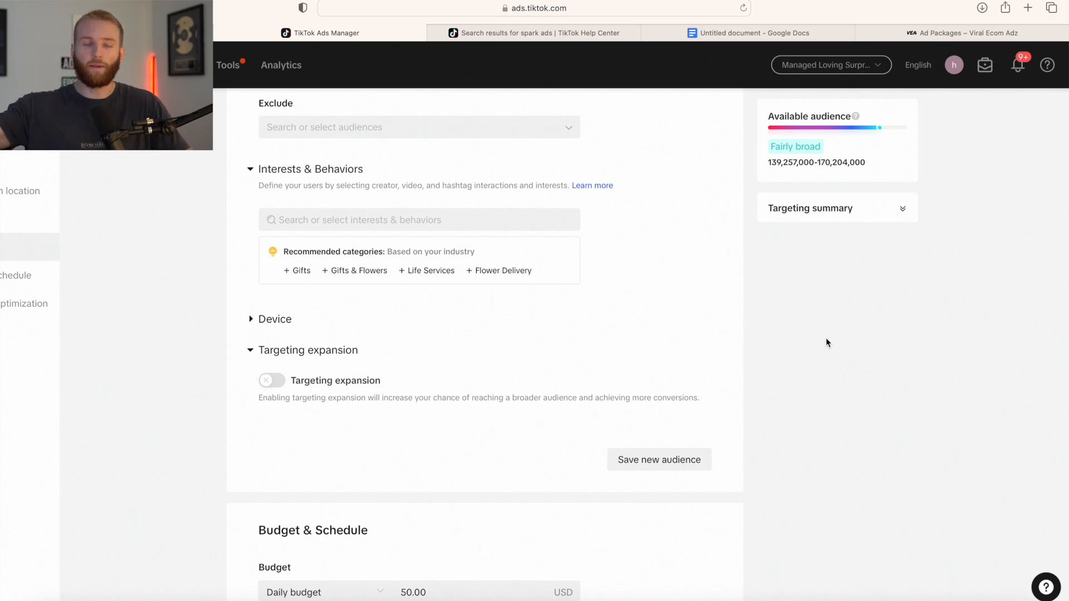
Select the TikTok Pixel for Shopify with Complete Payment as the optimization event, and continue to the ad setup
{"action": "scroll", "coordinate": [826, 338], "scroll_direction": "up", "scroll_amount": 20}
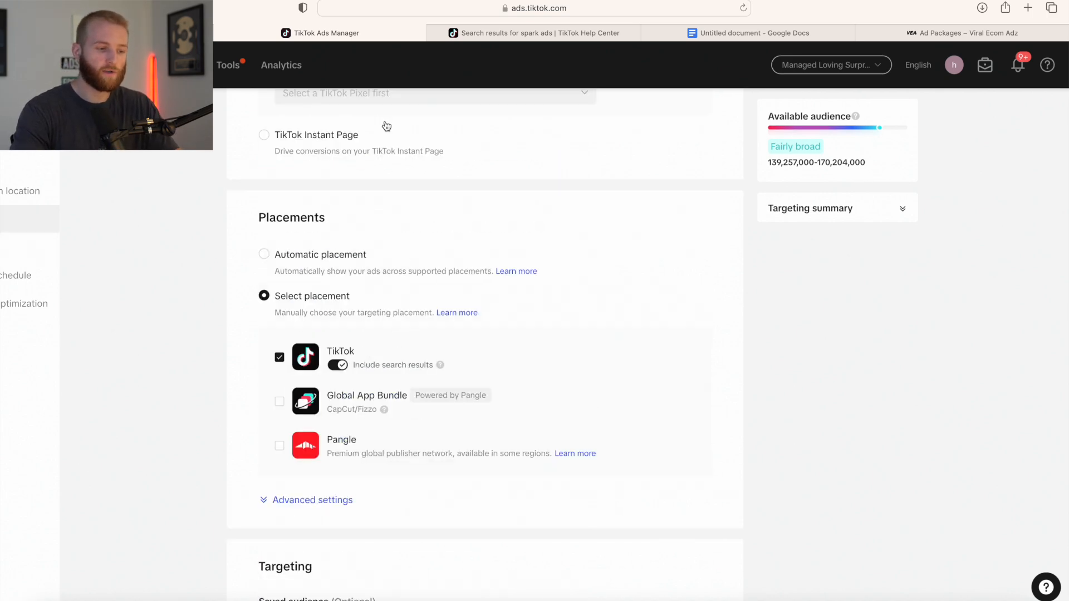
{"action": "scroll", "coordinate": [318, 149], "scroll_direction": "down", "scroll_amount": 20}
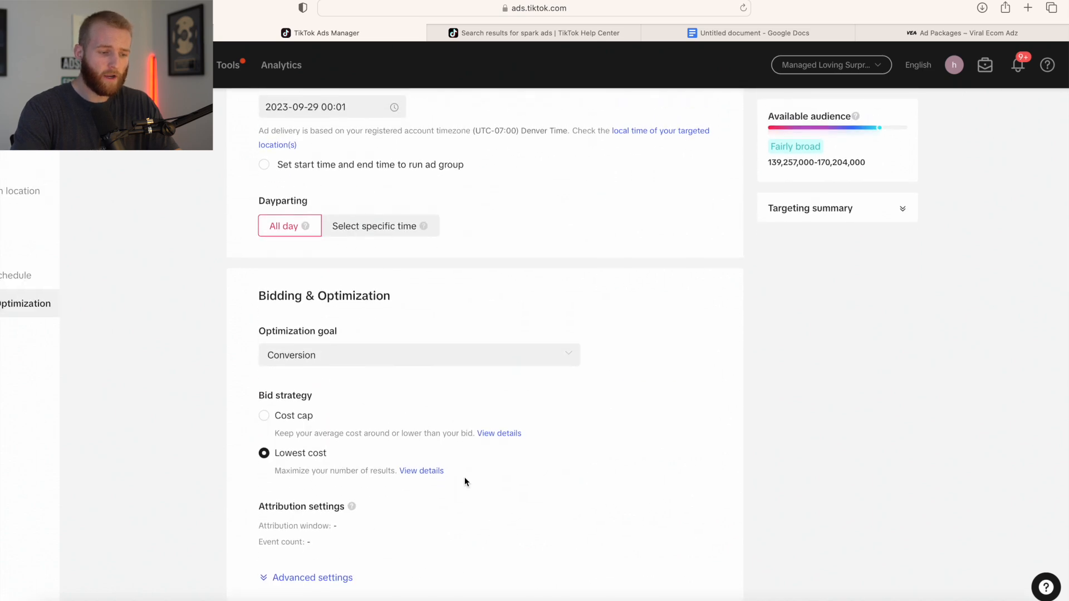
{"action": "left_click", "coordinate": [707, 591]}
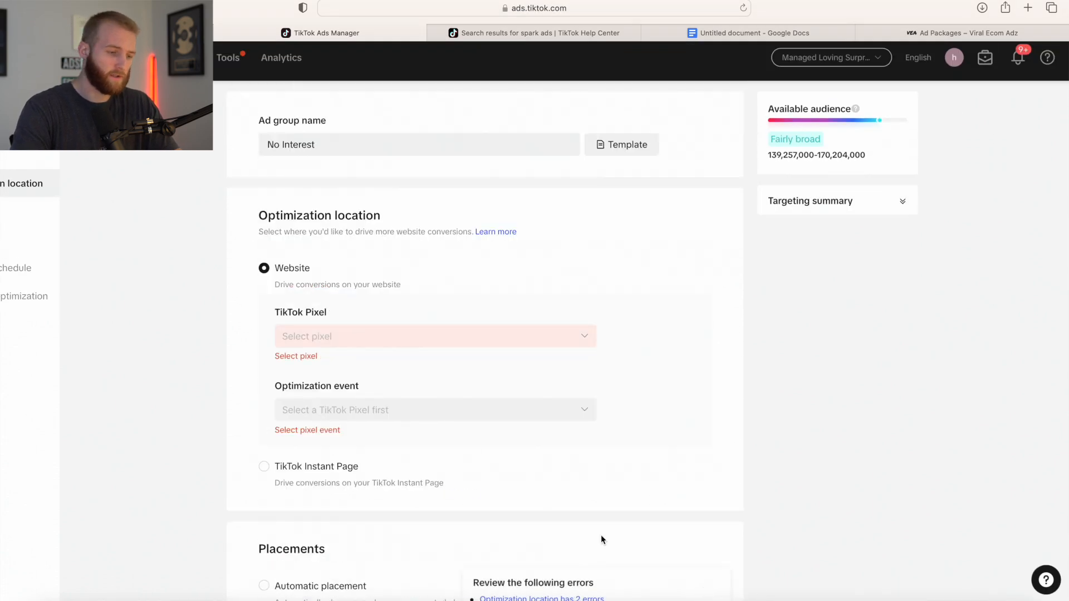
{"action": "left_click", "coordinate": [332, 337]}
{"action": "left_click", "coordinate": [332, 362]}
{"action": "left_click", "coordinate": [328, 395]}
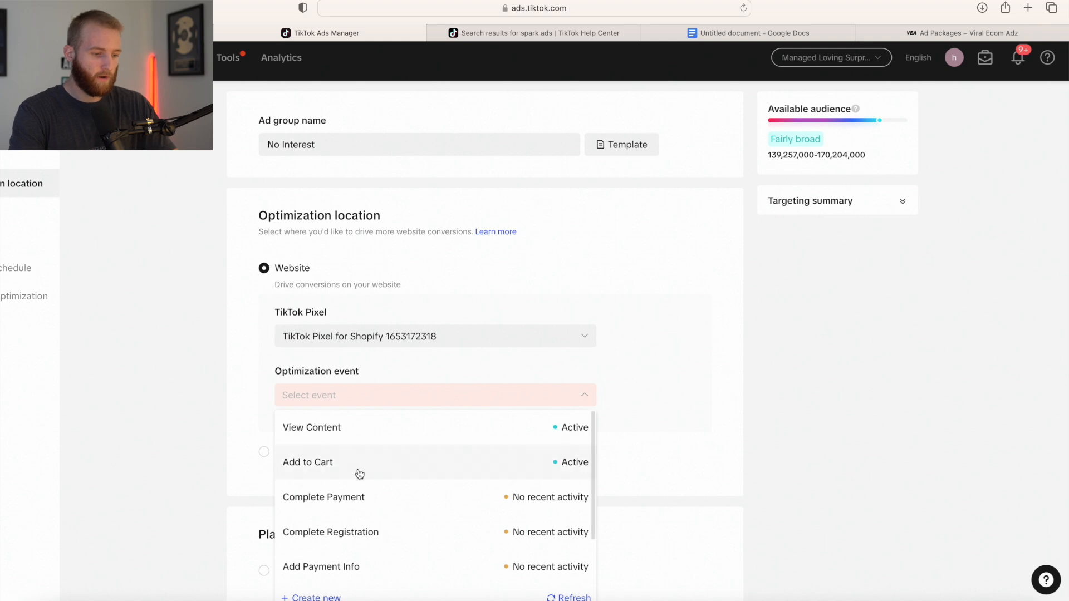
{"action": "left_click", "coordinate": [323, 499]}
{"action": "scroll", "coordinate": [828, 352], "scroll_direction": "down", "scroll_amount": 15}
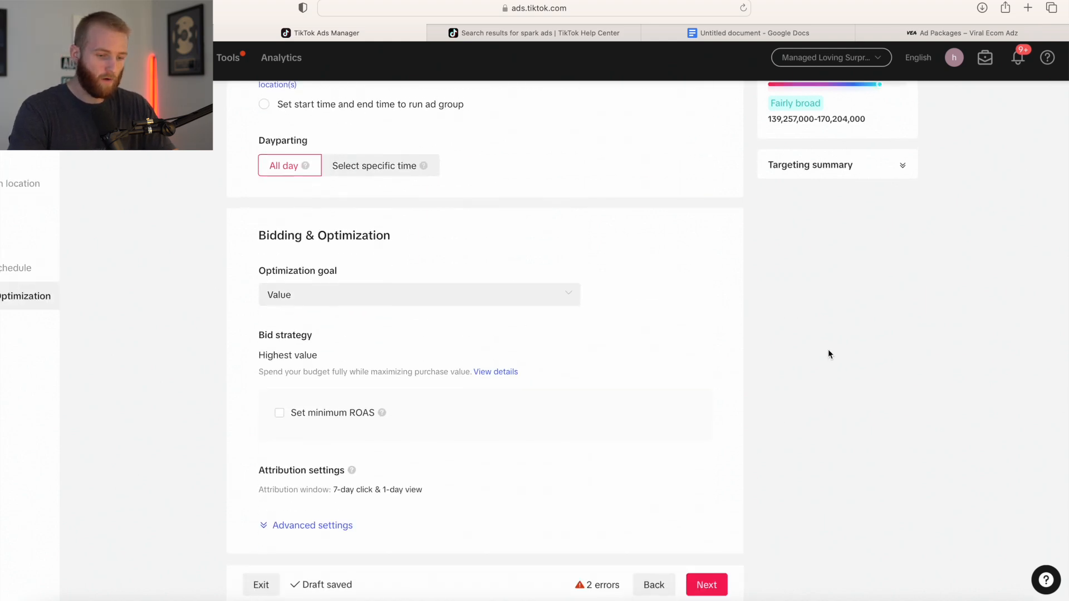
{"action": "left_click", "coordinate": [706, 594]}
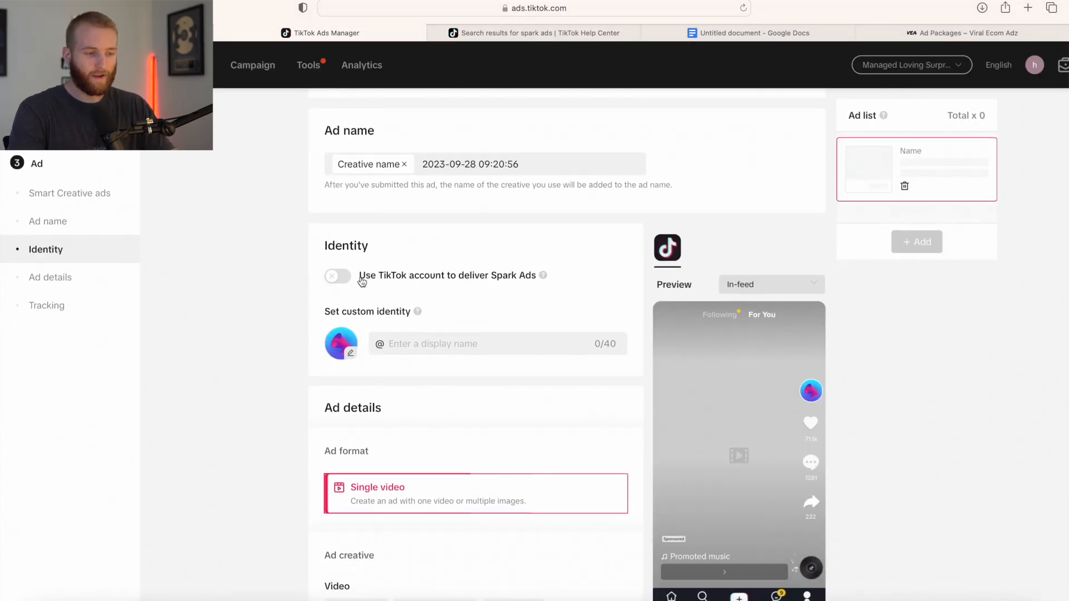
Enable Spark Ads delivery through the other authorized account Lovingsurprise and open the TikTok post authorization
{"action": "scroll", "coordinate": [362, 282], "scroll_direction": "up", "scroll_amount": 8}
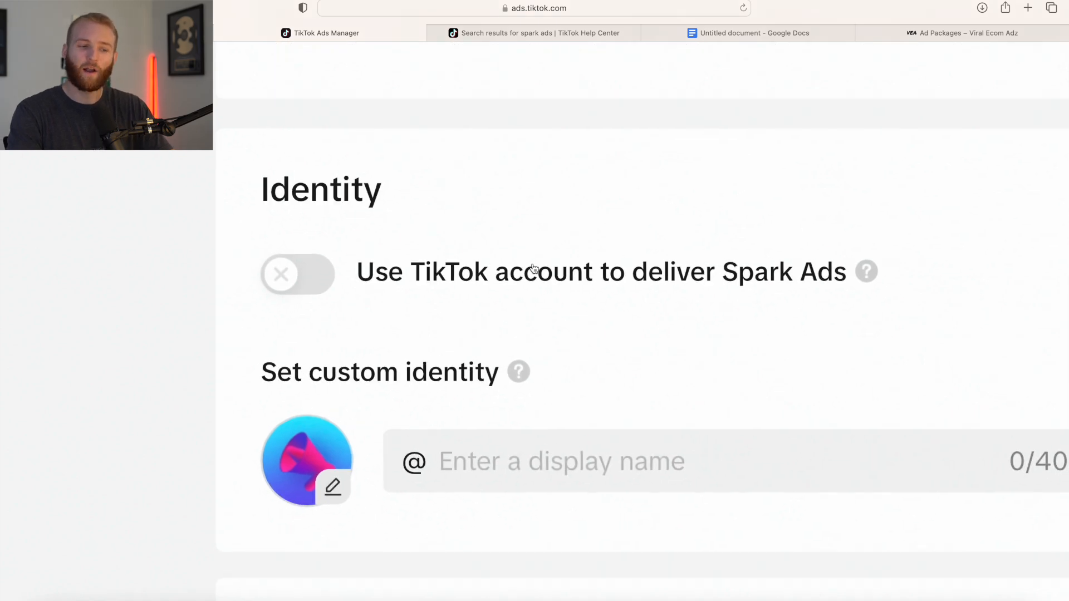
{"action": "left_click", "coordinate": [280, 273]}
{"action": "scroll", "coordinate": [466, 501], "scroll_direction": "down", "scroll_amount": 9}
{"action": "scroll", "coordinate": [462, 478], "scroll_direction": "down", "scroll_amount": 3}
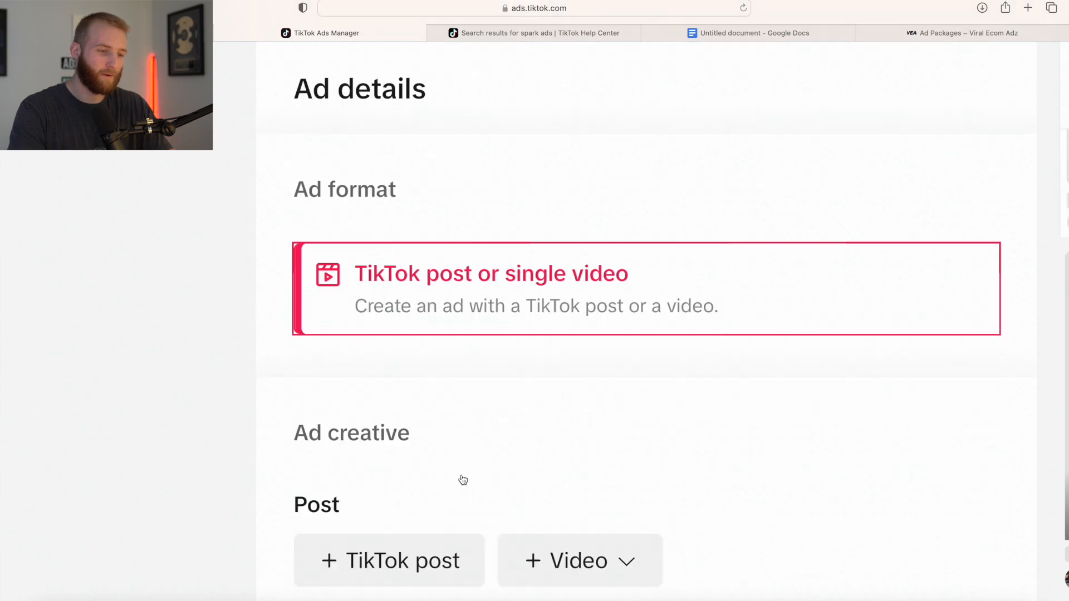
{"action": "scroll", "coordinate": [429, 284], "scroll_direction": "up", "scroll_amount": 10}
{"action": "scroll", "coordinate": [409, 315], "scroll_direction": "down", "scroll_amount": 3}
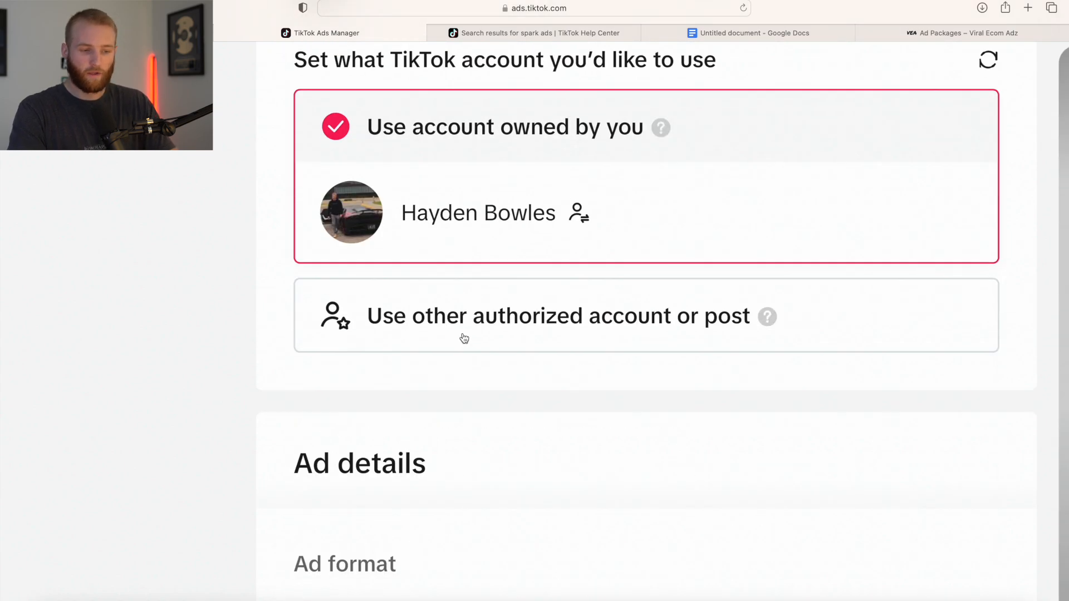
{"action": "left_click", "coordinate": [464, 338]}
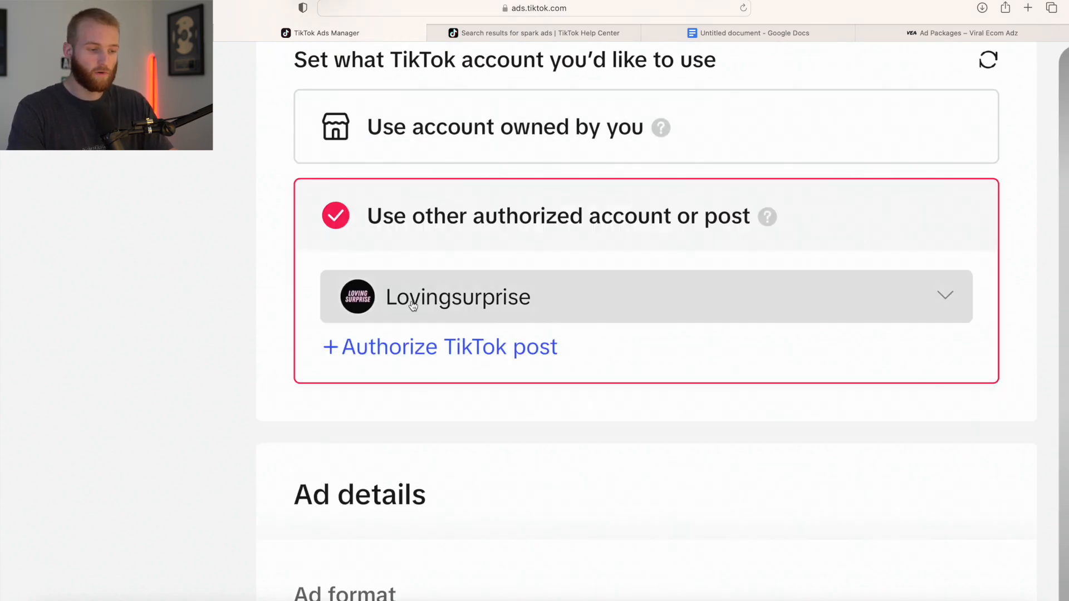
{"action": "left_click", "coordinate": [448, 356]}
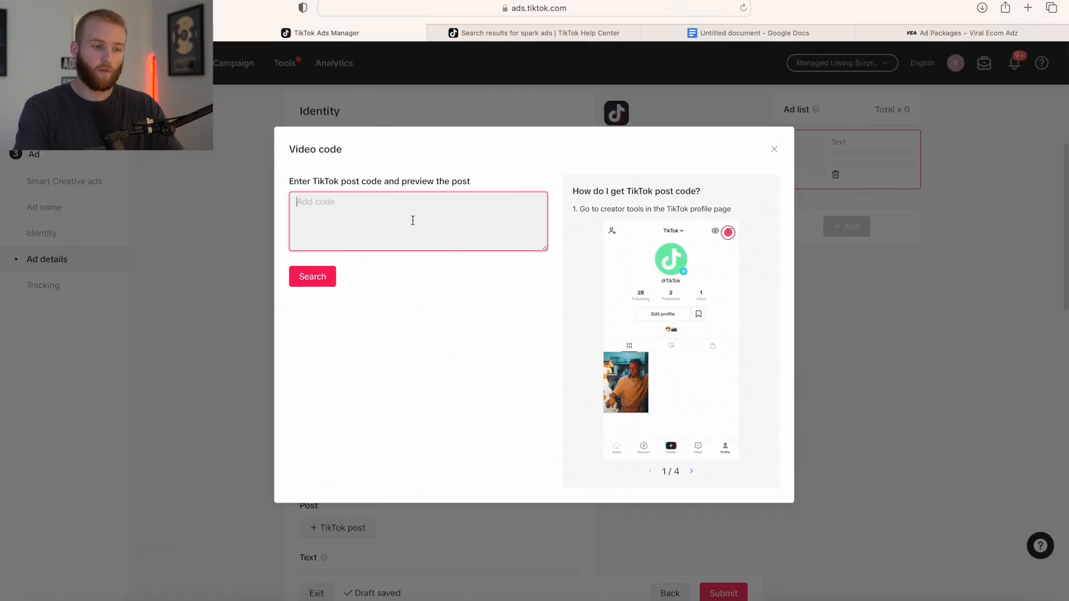
Switch to the TikTok Business Help Center, search for "spark ads" and open the Spark Ads Creation Guide
{"action": "left_click", "coordinate": [513, 33]}
{"action": "scroll", "coordinate": [501, 306], "scroll_direction": "down", "scroll_amount": 3}
{"action": "scroll", "coordinate": [506, 335], "scroll_direction": "up", "scroll_amount": 4}
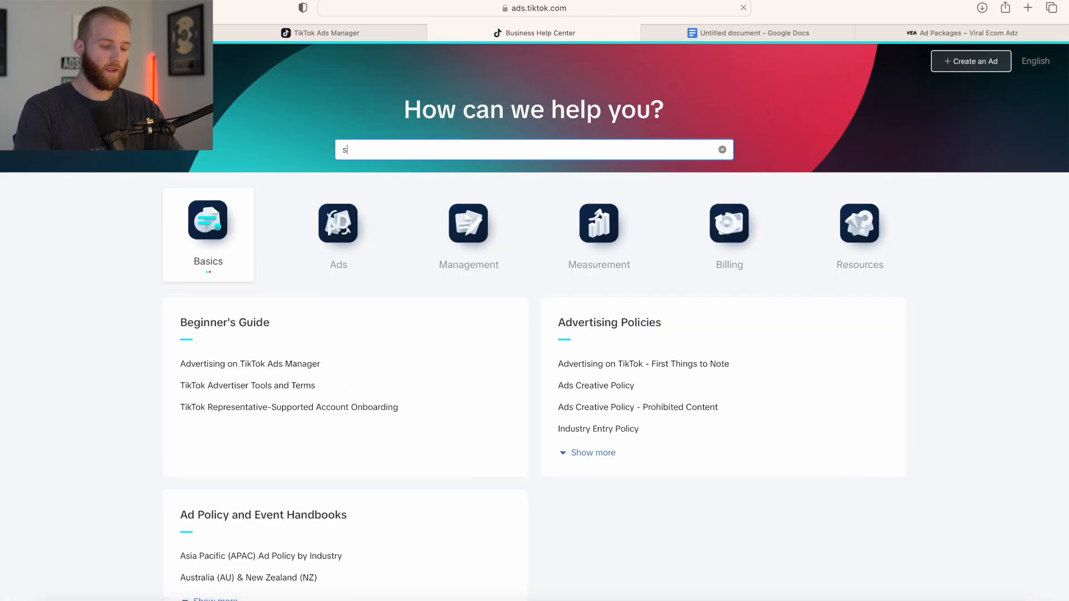
{"action": "type", "text": "spark"}
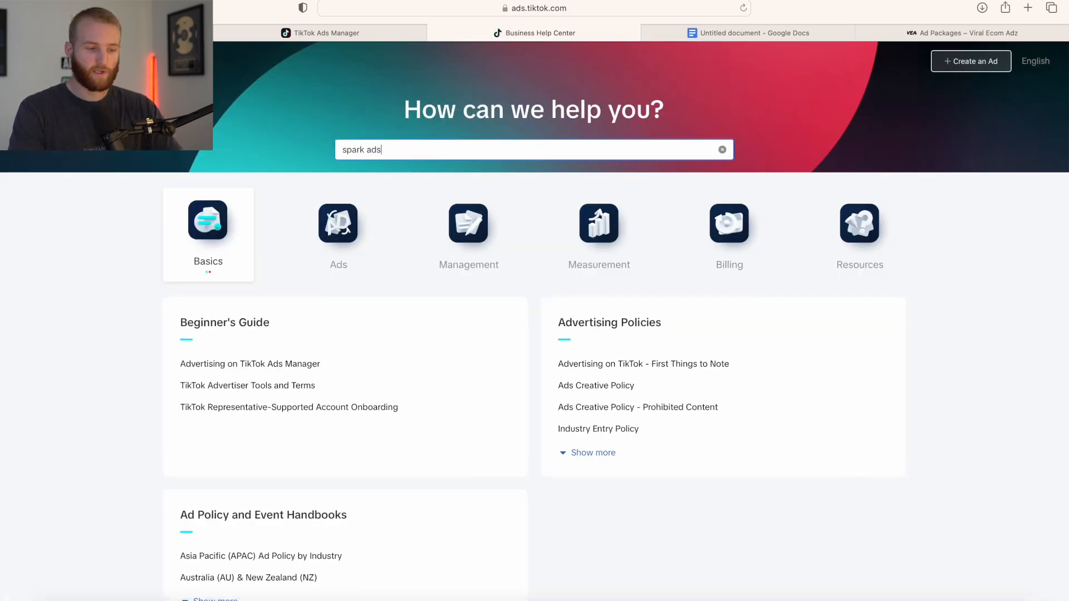
{"action": "type", "text": " ads"}
{"action": "key", "text": "Return"}
{"action": "left_click", "coordinate": [353, 290]}
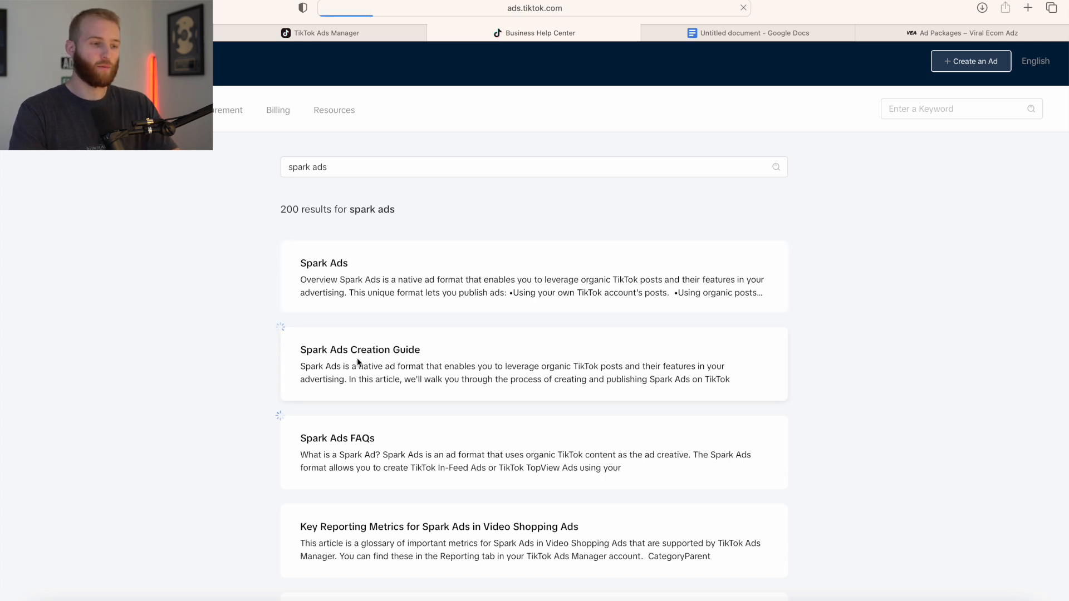
Return to the ad setup, close the video code dialog and review the ad creative, call to action, destination and tracking sections
{"action": "left_click", "coordinate": [304, 34]}
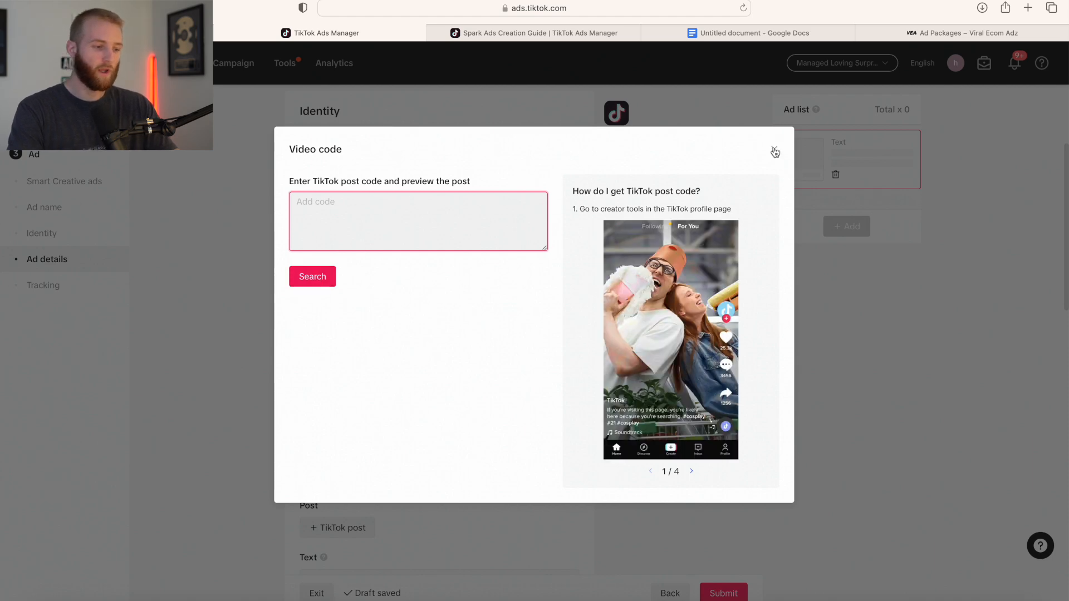
{"action": "left_click", "coordinate": [774, 149]}
{"action": "scroll", "coordinate": [412, 334], "scroll_direction": "down", "scroll_amount": 1}
{"action": "scroll", "coordinate": [413, 337], "scroll_direction": "down", "scroll_amount": 2}
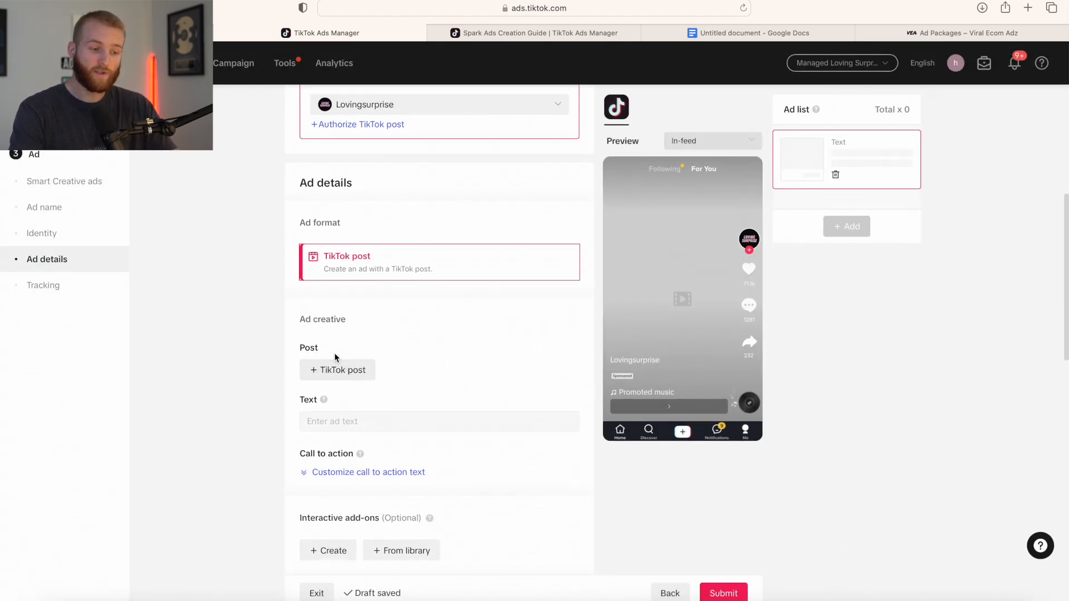
{"action": "scroll", "coordinate": [348, 373], "scroll_direction": "up", "scroll_amount": 5}
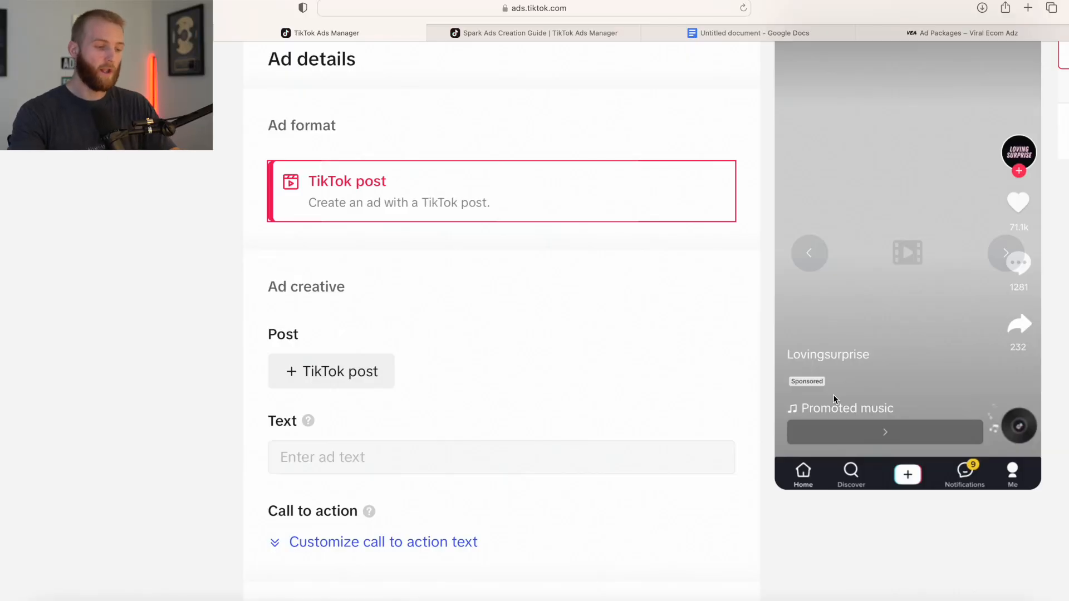
{"action": "scroll", "coordinate": [833, 398], "scroll_direction": "down", "scroll_amount": 4}
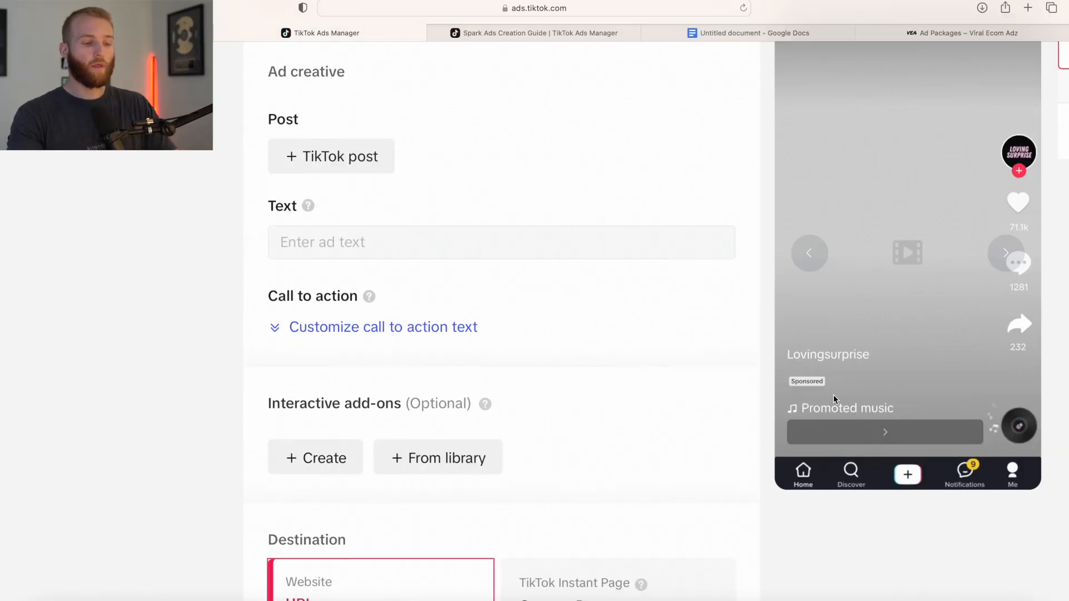
{"action": "scroll", "coordinate": [520, 400], "scroll_direction": "down", "scroll_amount": 5}
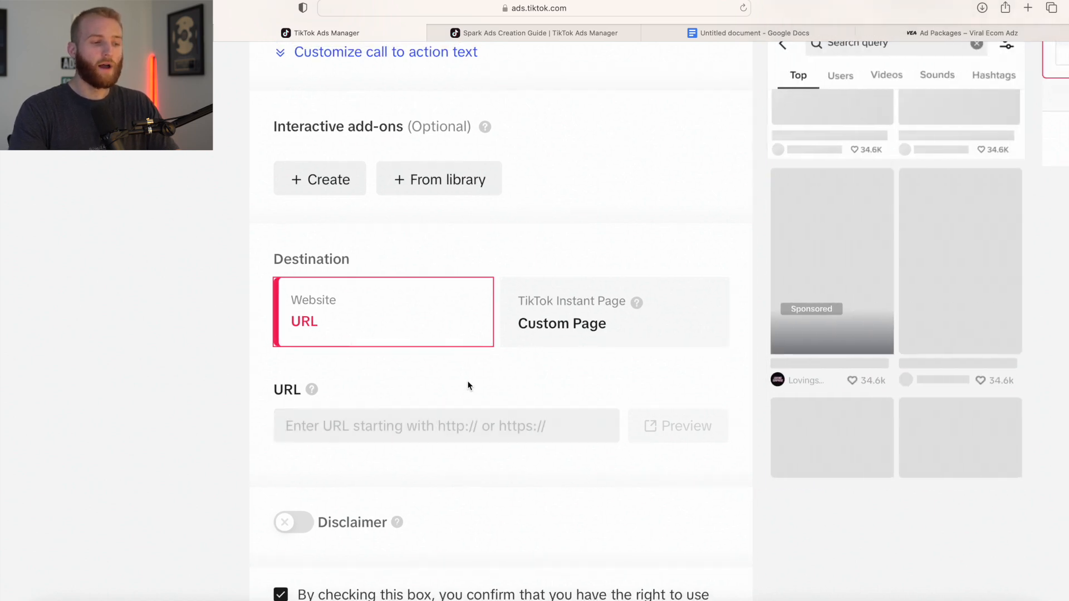
{"action": "scroll", "coordinate": [467, 384], "scroll_direction": "up", "scroll_amount": 5}
{"action": "scroll", "coordinate": [467, 384], "scroll_direction": "up", "scroll_amount": 1}
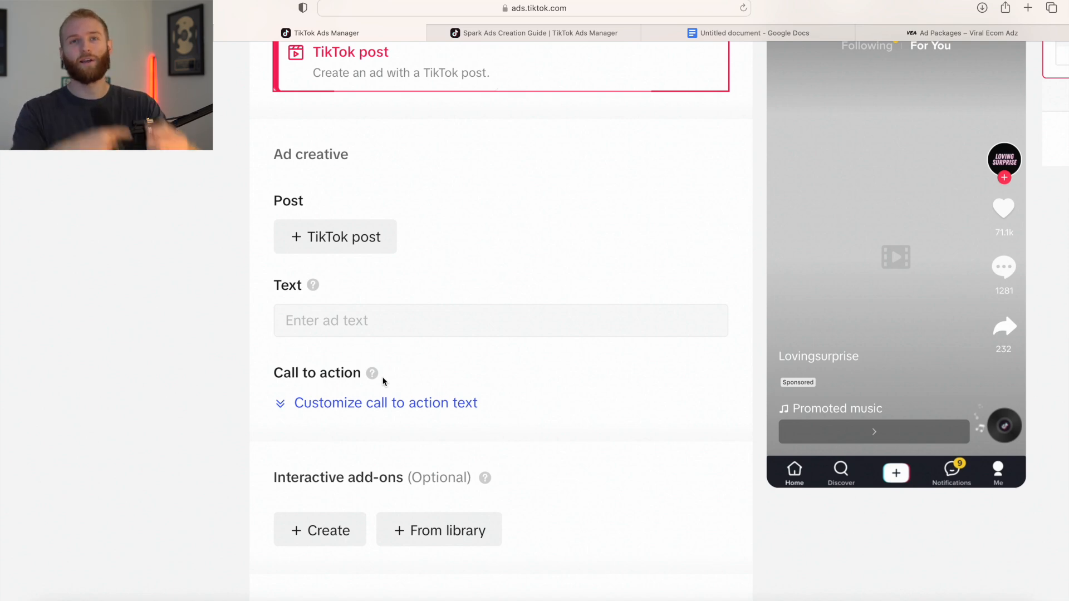
{"action": "mouse_move", "coordinate": [373, 374]}
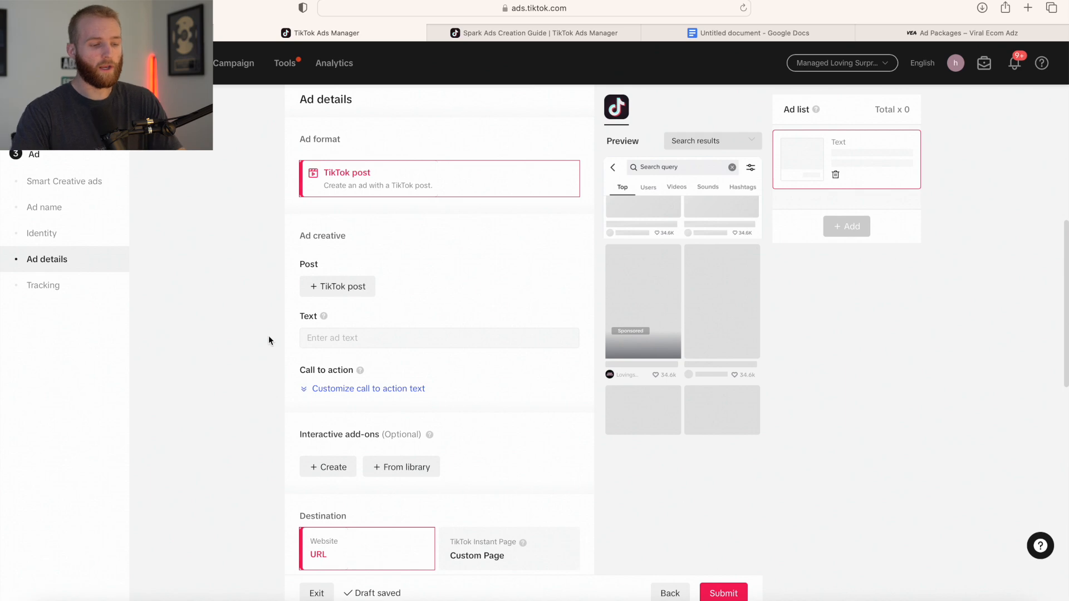
{"action": "scroll", "coordinate": [268, 338], "scroll_direction": "down", "scroll_amount": 8}
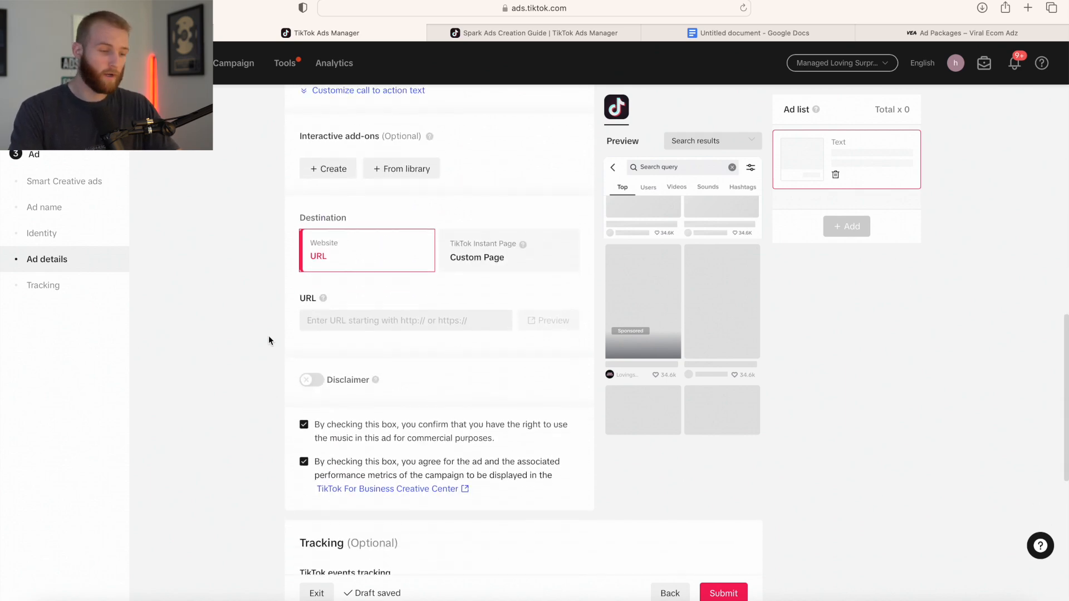
{"action": "scroll", "coordinate": [269, 337], "scroll_direction": "down", "scroll_amount": 3}
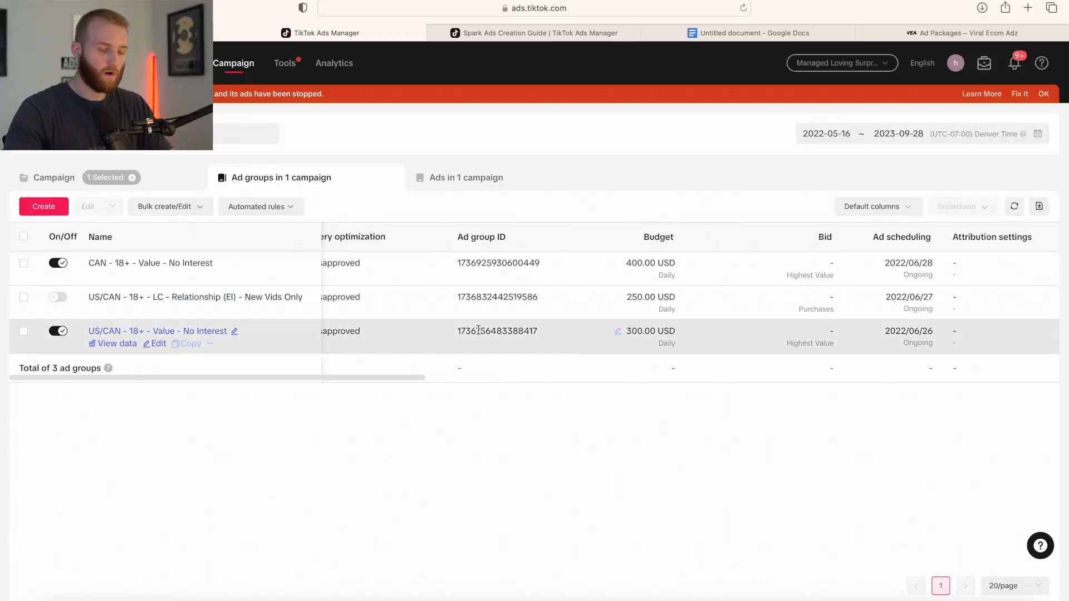
Examine the US/CAN - 18+ - Value - No Interest ad group's budget, click-through rate, conversions and CPA
{"action": "scroll", "coordinate": [534, 295], "scroll_direction": "right", "scroll_amount": 4}
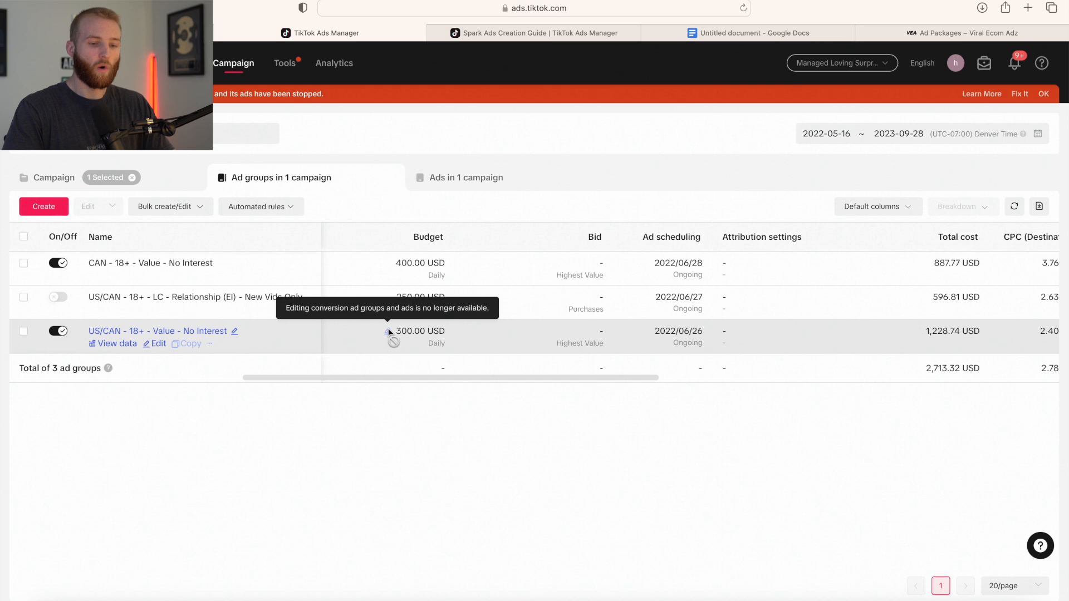
{"action": "scroll", "coordinate": [777, 338], "scroll_direction": "right", "scroll_amount": 10}
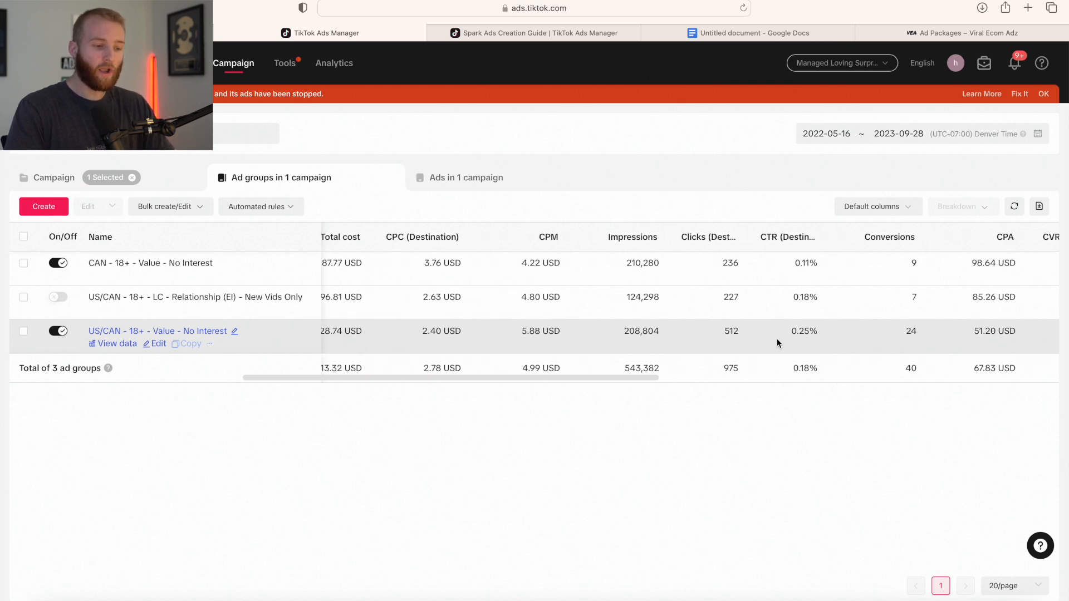
{"action": "left_click_drag", "start_coordinate": [509, 328], "coordinate": [800, 339]}
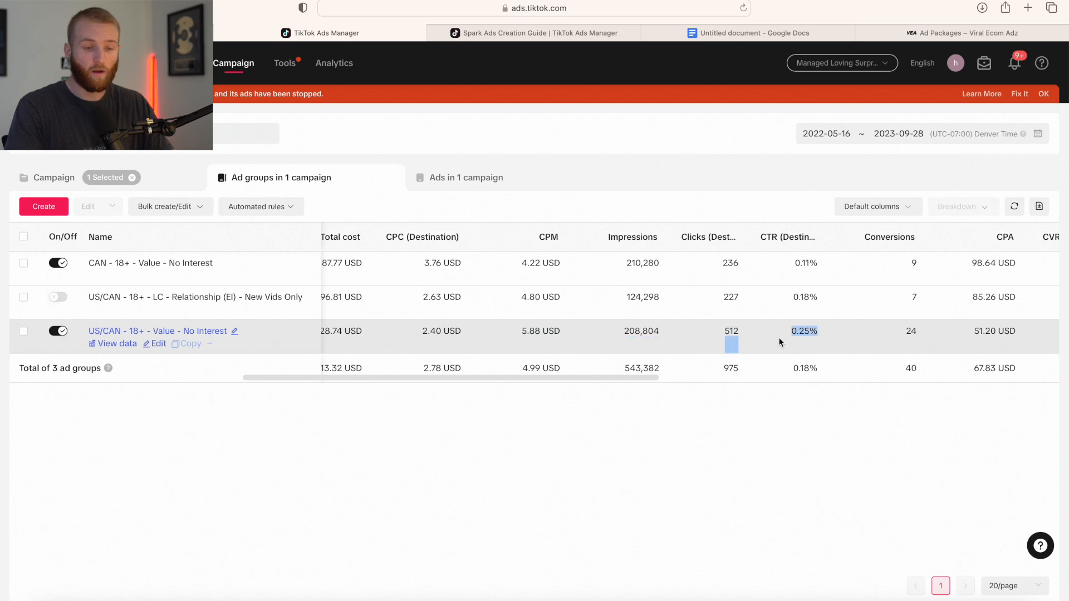
{"action": "left_click", "coordinate": [800, 338]}
{"action": "scroll", "coordinate": [811, 343], "scroll_direction": "right", "scroll_amount": 2}
{"action": "scroll", "coordinate": [810, 343], "scroll_direction": "right", "scroll_amount": 2}
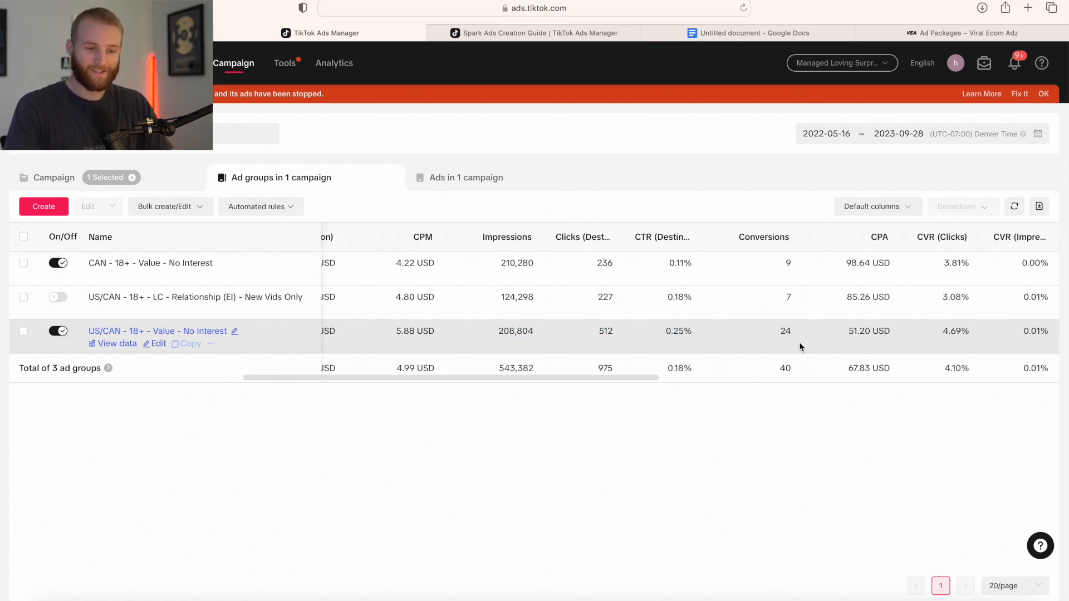
{"action": "left_click_drag", "start_coordinate": [779, 329], "coordinate": [896, 336]}
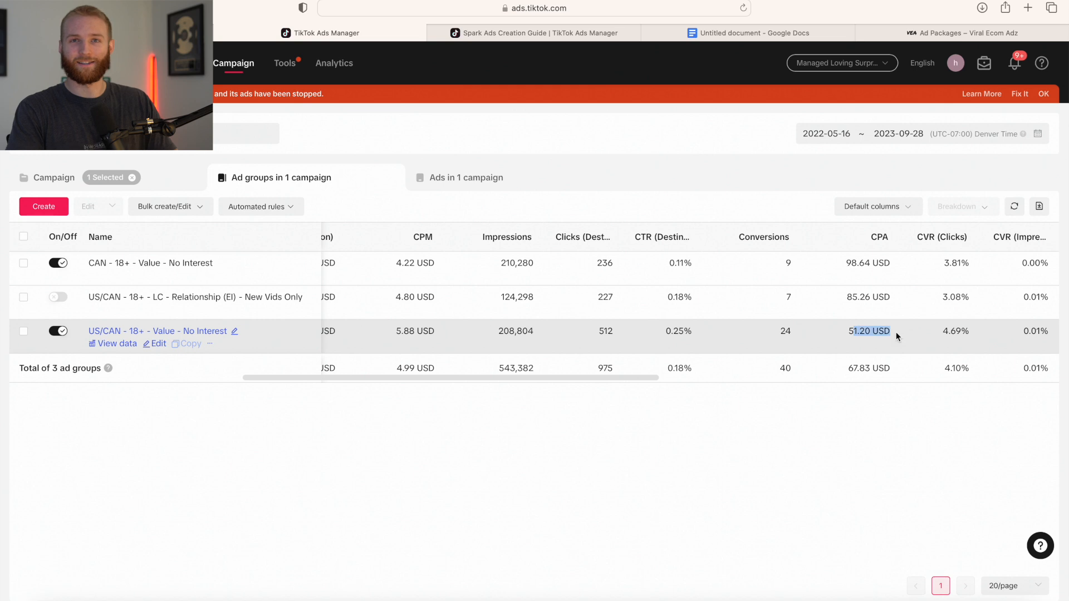
{"action": "left_click", "coordinate": [791, 332]}
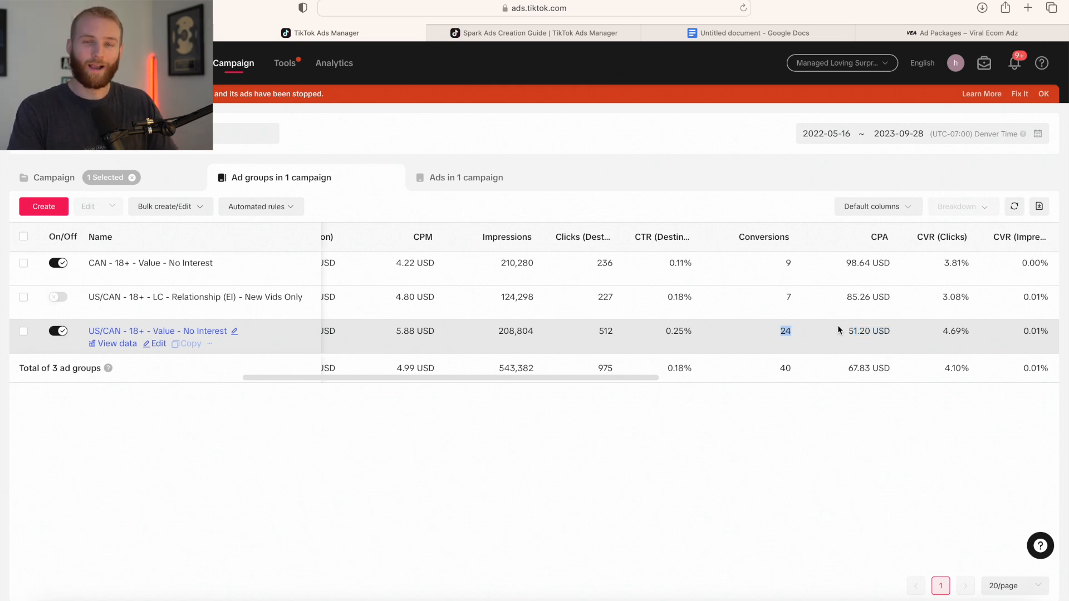
{"action": "left_click_drag", "start_coordinate": [872, 333], "coordinate": [903, 333]}
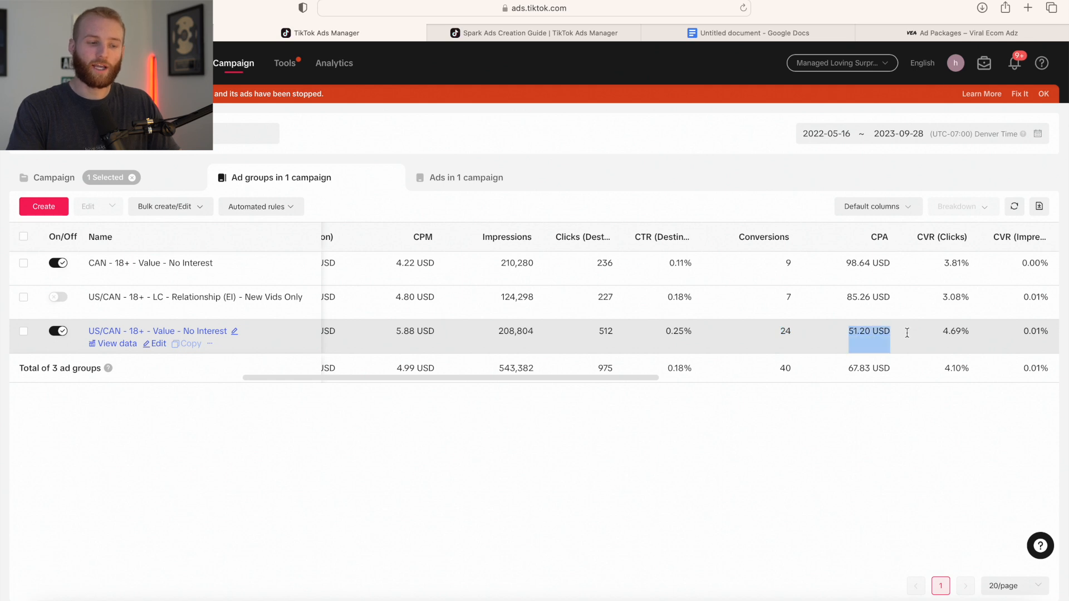
{"action": "left_click", "coordinate": [875, 335]}
{"action": "left_click_drag", "start_coordinate": [889, 333], "coordinate": [784, 332]}
{"action": "left_click", "coordinate": [786, 330]}
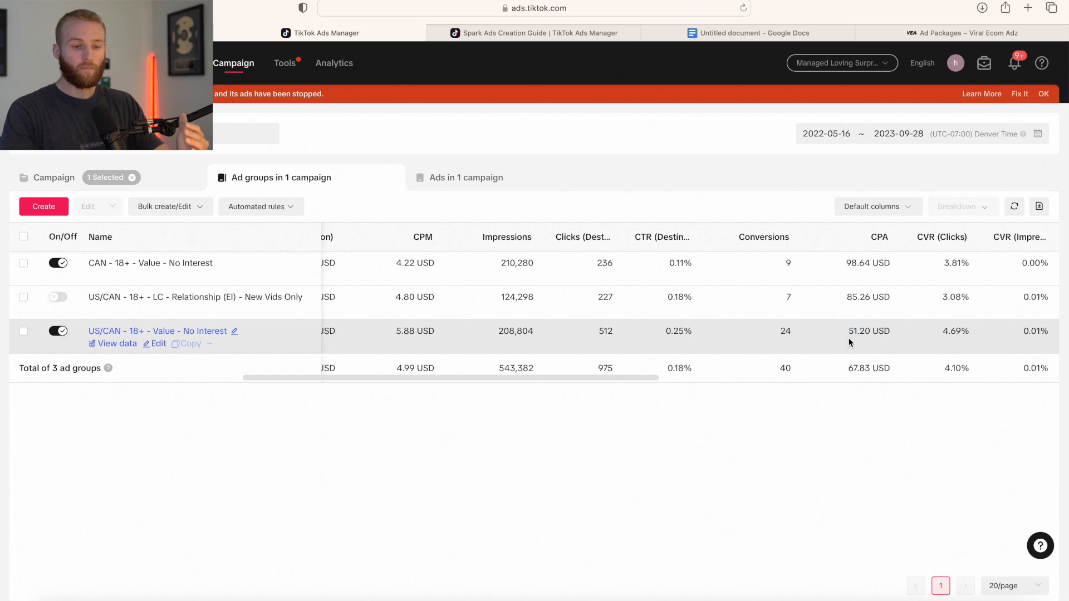
Compare the CPA of the US/CAN Relationship interest ad group with that of the US/CAN Value - No Interest ad group
{"action": "scroll", "coordinate": [851, 284], "scroll_direction": "up", "scroll_amount": 5}
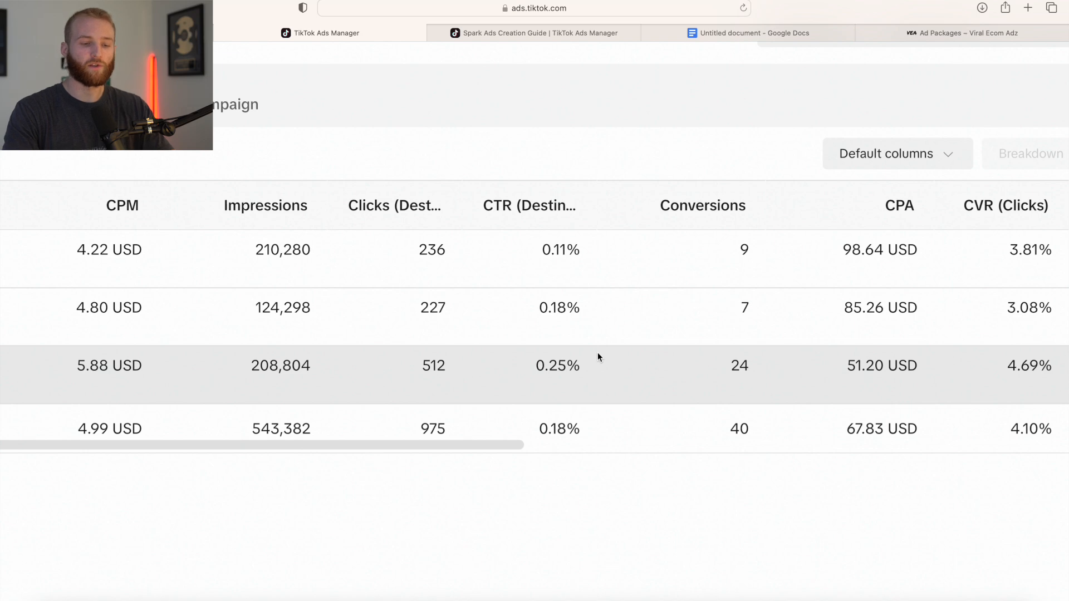
{"action": "left_click_drag", "start_coordinate": [843, 308], "coordinate": [908, 310]}
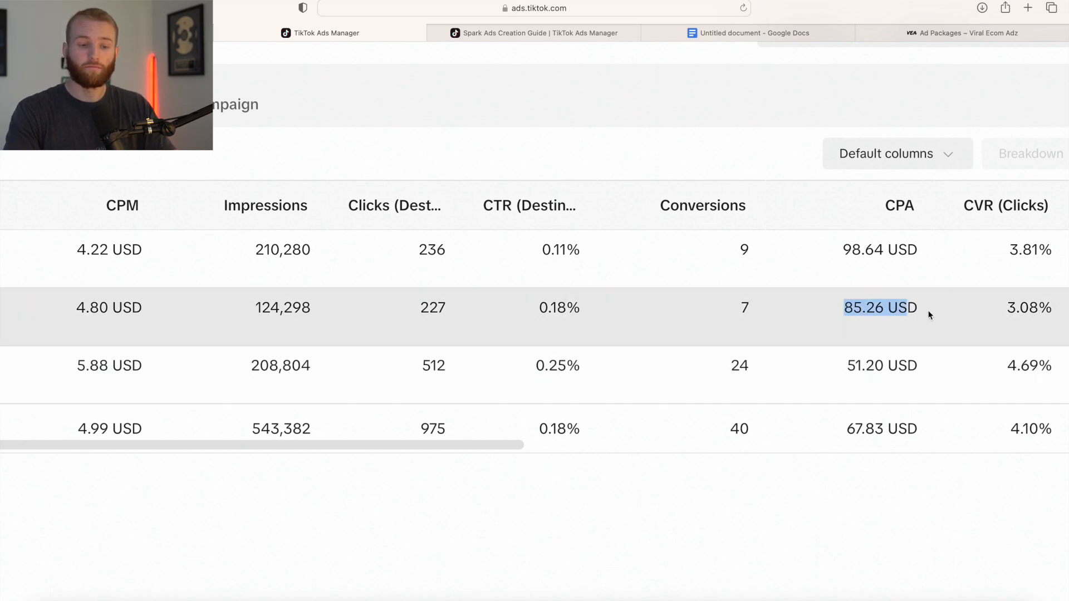
{"action": "left_click_drag", "start_coordinate": [919, 366], "coordinate": [855, 370]}
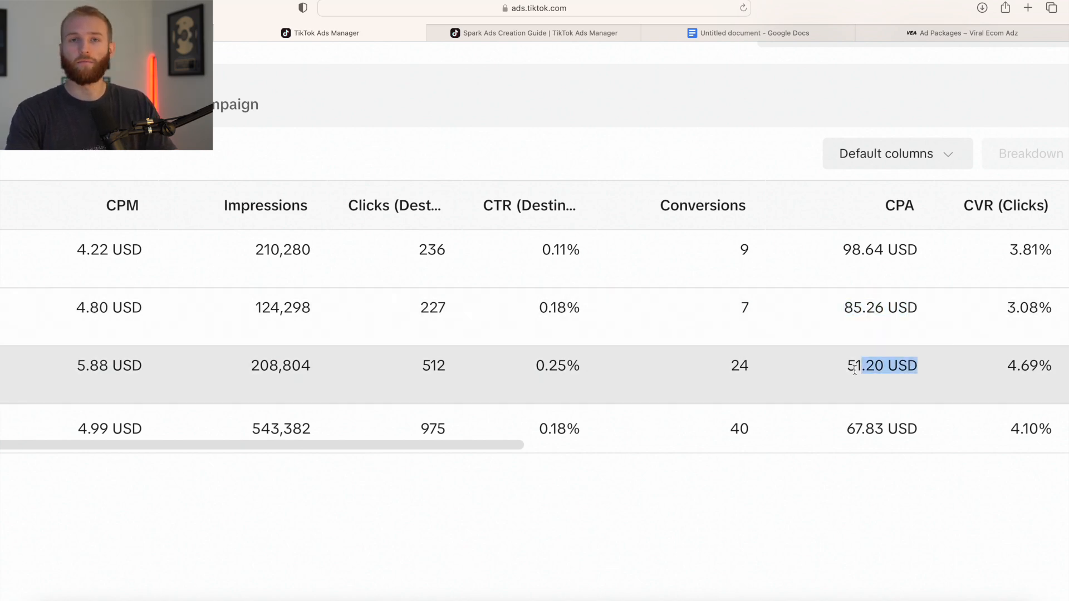
{"action": "left_click", "coordinate": [848, 367]}
{"action": "left_click_drag", "start_coordinate": [915, 366], "coordinate": [805, 365]}
{"action": "left_click_drag", "start_coordinate": [917, 310], "coordinate": [874, 311]}
{"action": "left_click", "coordinate": [875, 311]}
{"action": "scroll", "coordinate": [854, 311], "scroll_direction": "down", "scroll_amount": 5}
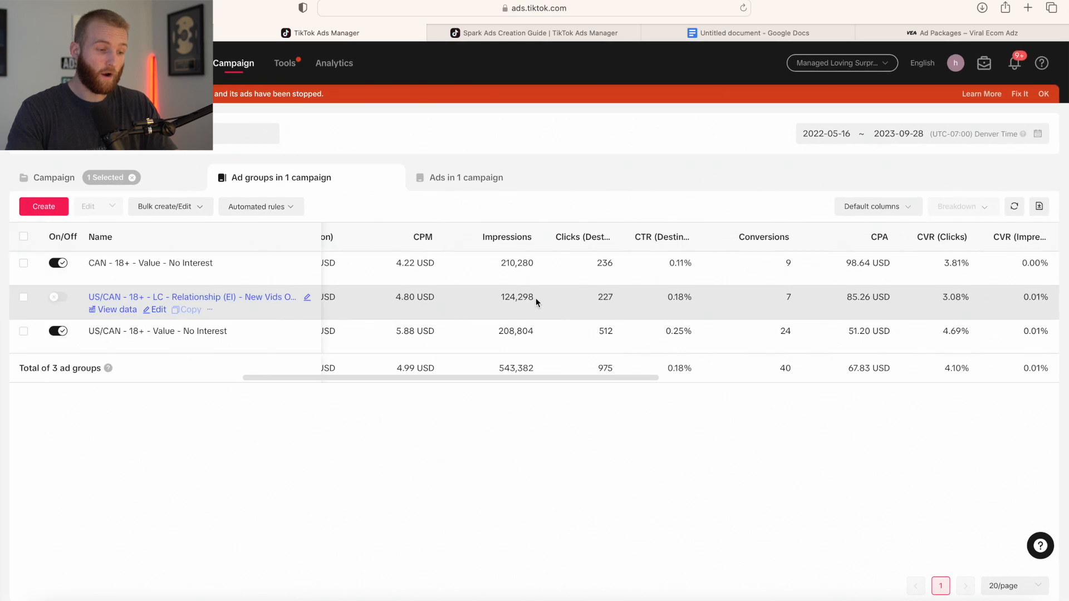
Review the ad groups' daily budgets, and compare results and cost per result for the two Value - No Interest ad groups
{"action": "scroll", "coordinate": [536, 298], "scroll_direction": "left", "scroll_amount": 10}
{"action": "scroll", "coordinate": [683, 305], "scroll_direction": "left", "scroll_amount": 5}
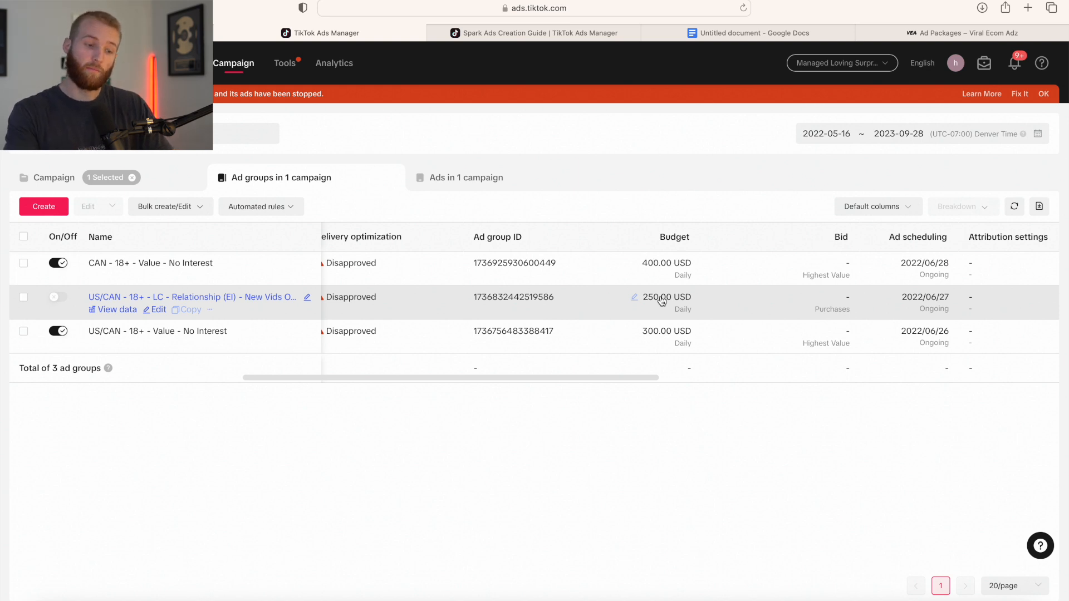
{"action": "scroll", "coordinate": [657, 267], "scroll_direction": "right", "scroll_amount": 10}
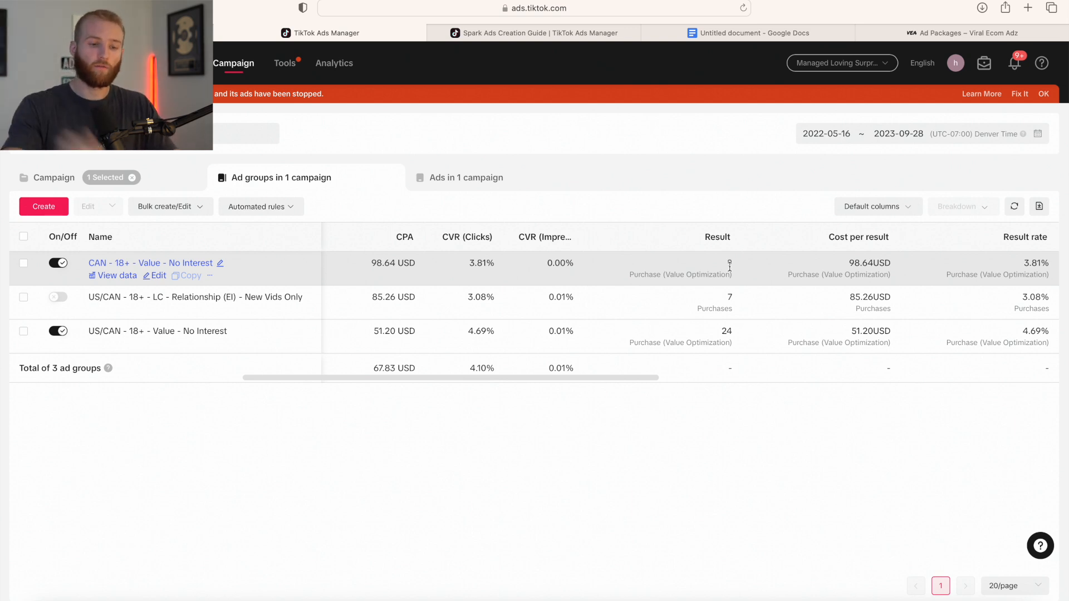
{"action": "double_click", "coordinate": [869, 263]}
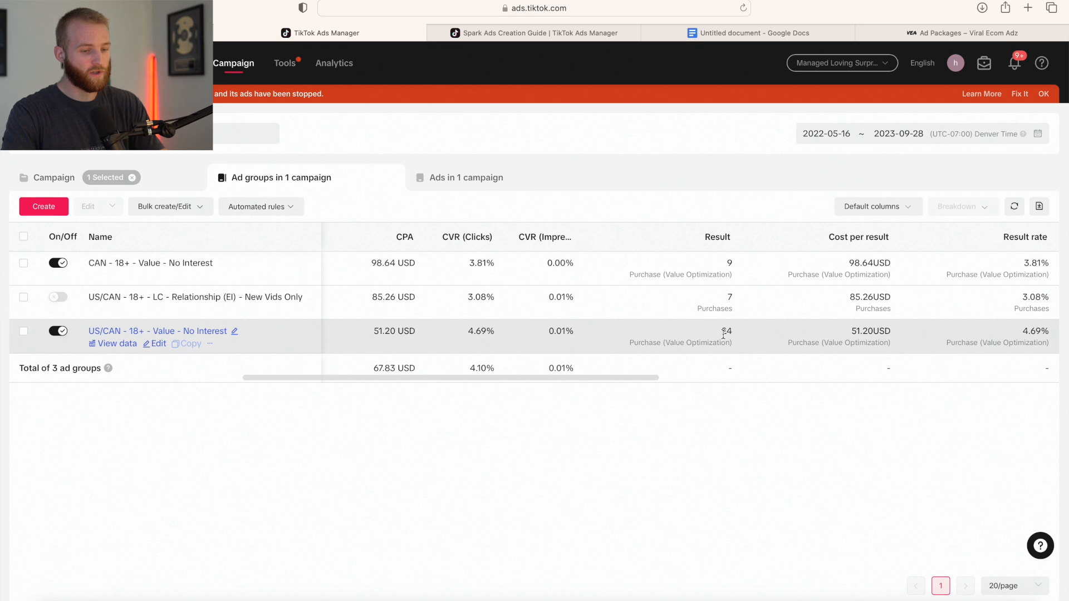
{"action": "double_click", "coordinate": [850, 332]}
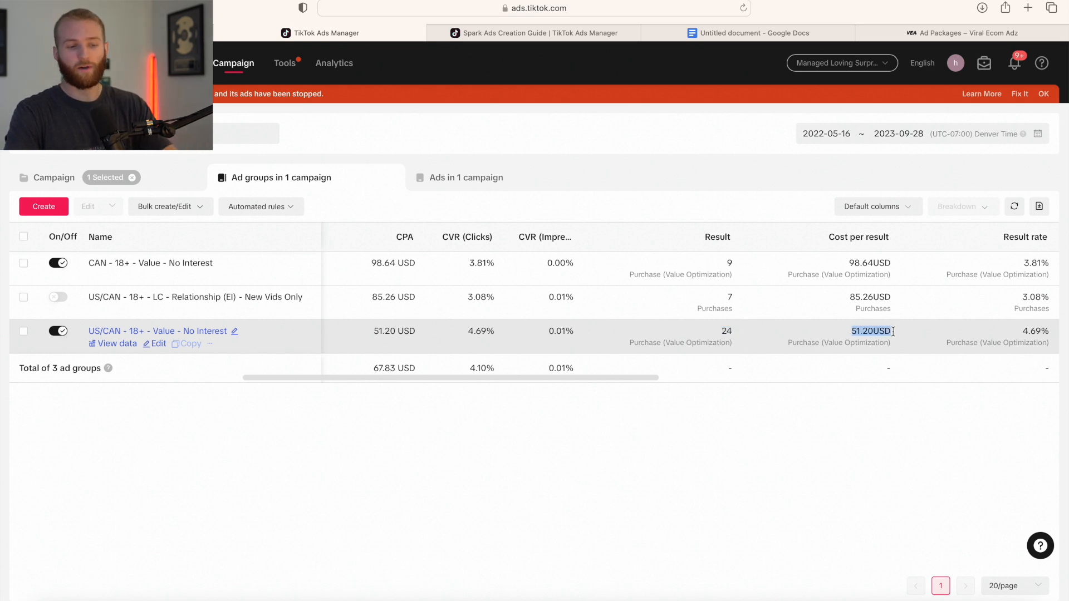
{"action": "double_click", "coordinate": [727, 331]}
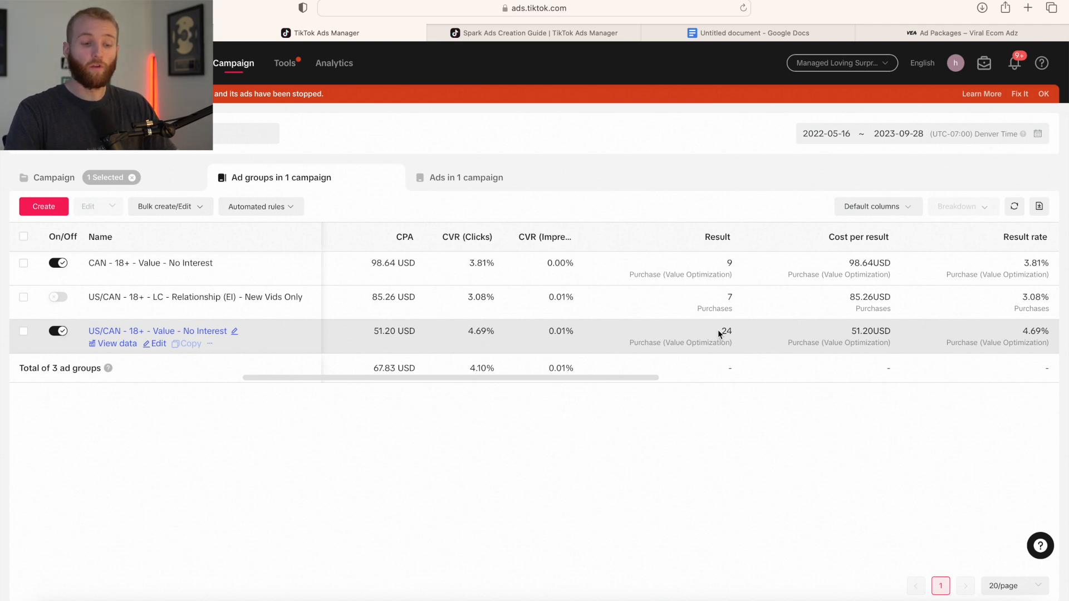
{"action": "left_click_drag", "start_coordinate": [724, 331], "coordinate": [771, 329]}
{"action": "left_click", "coordinate": [723, 332]}
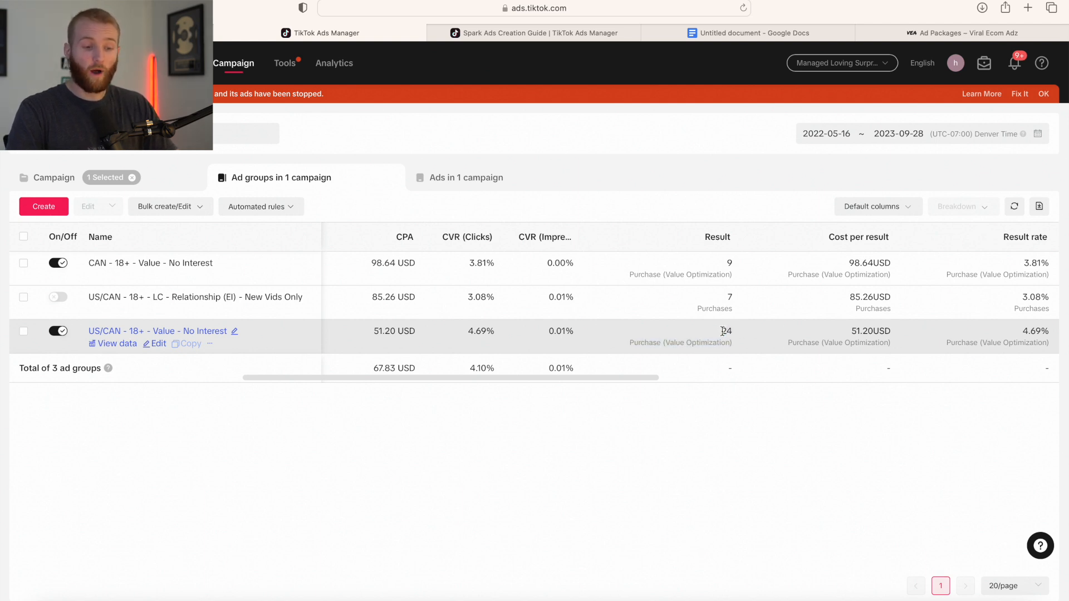
{"action": "left_click_drag", "start_coordinate": [852, 331], "coordinate": [881, 331]}
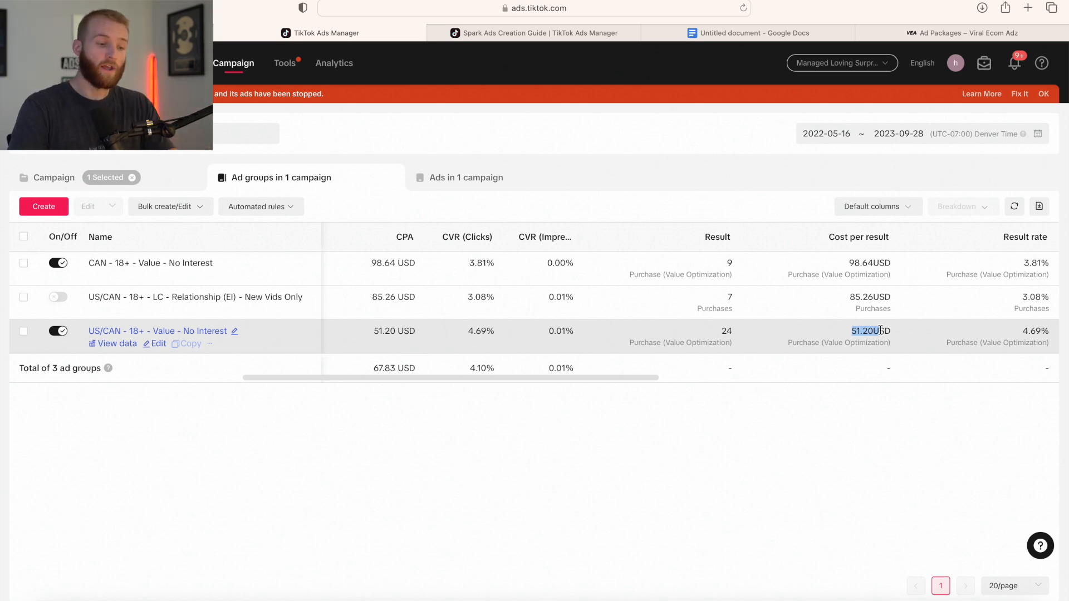
Append the scaling notes "- 28th: 2x @ 24cpp (7) - 3x @ 21 (11) -" to the US/CAN - 18+ - Value - No Interest ad group name
{"action": "scroll", "coordinate": [881, 331], "scroll_direction": "left", "scroll_amount": 5}
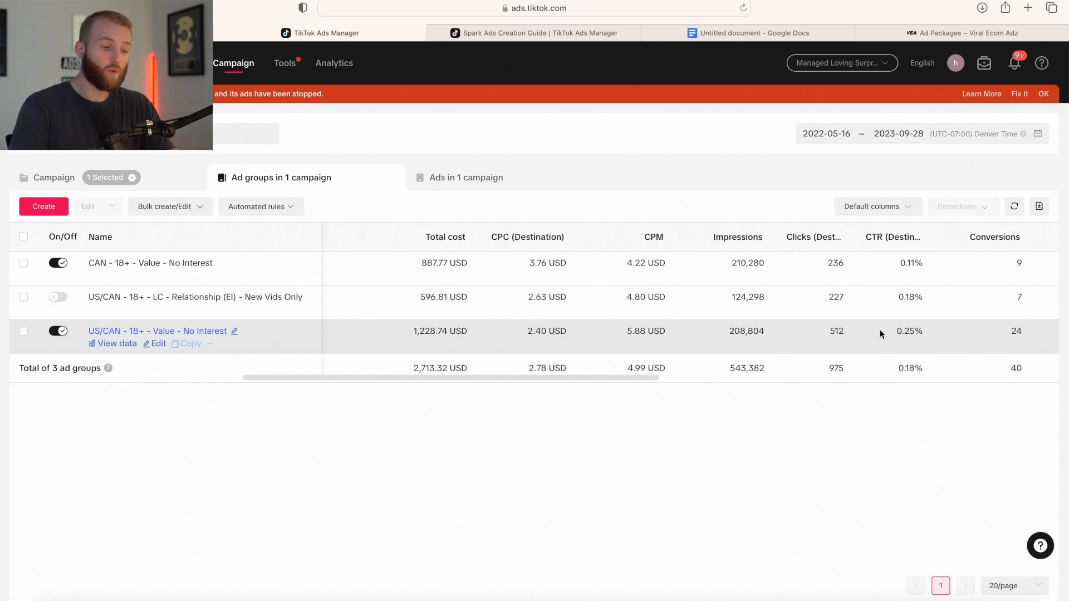
{"action": "left_click", "coordinate": [234, 331]}
{"action": "type", "text": "-"}
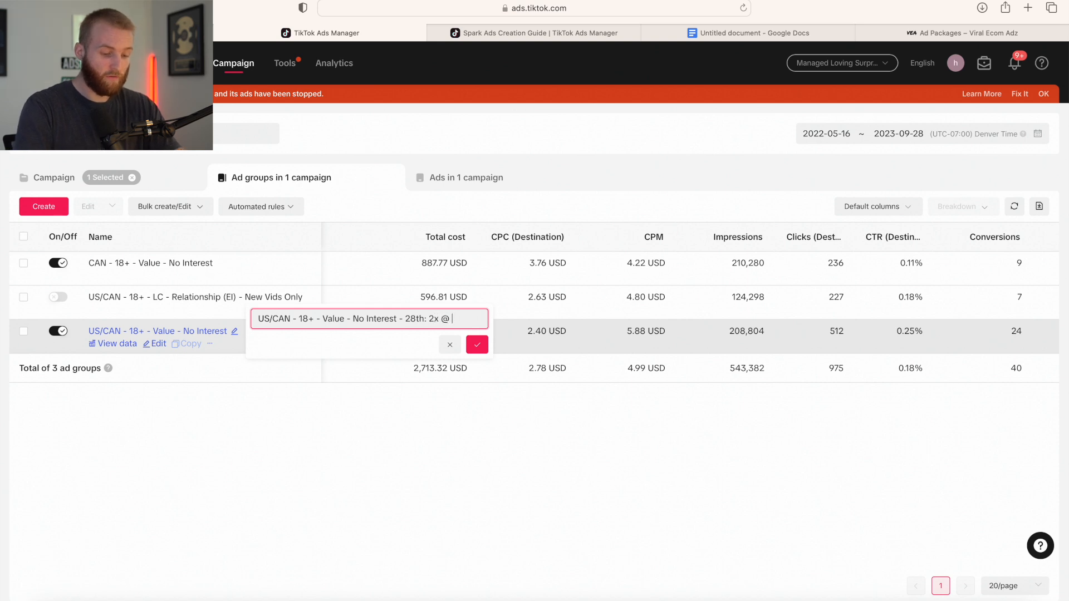
{"action": "type", "text": "28th: 2x @ 24cpp (7) -"}
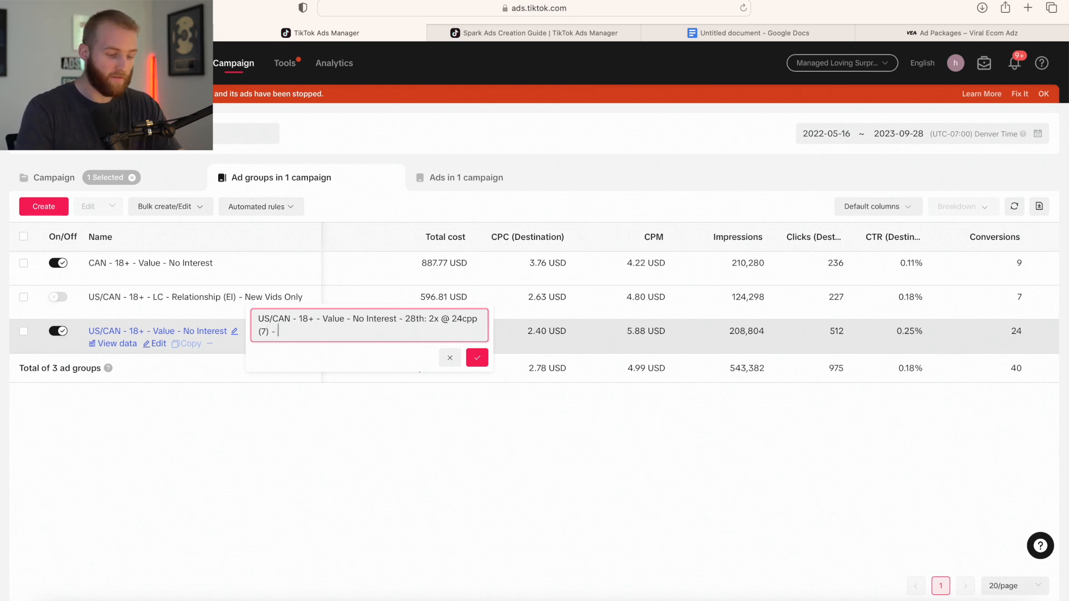
{"action": "type", "text": " 3x @ 21 (11) -"}
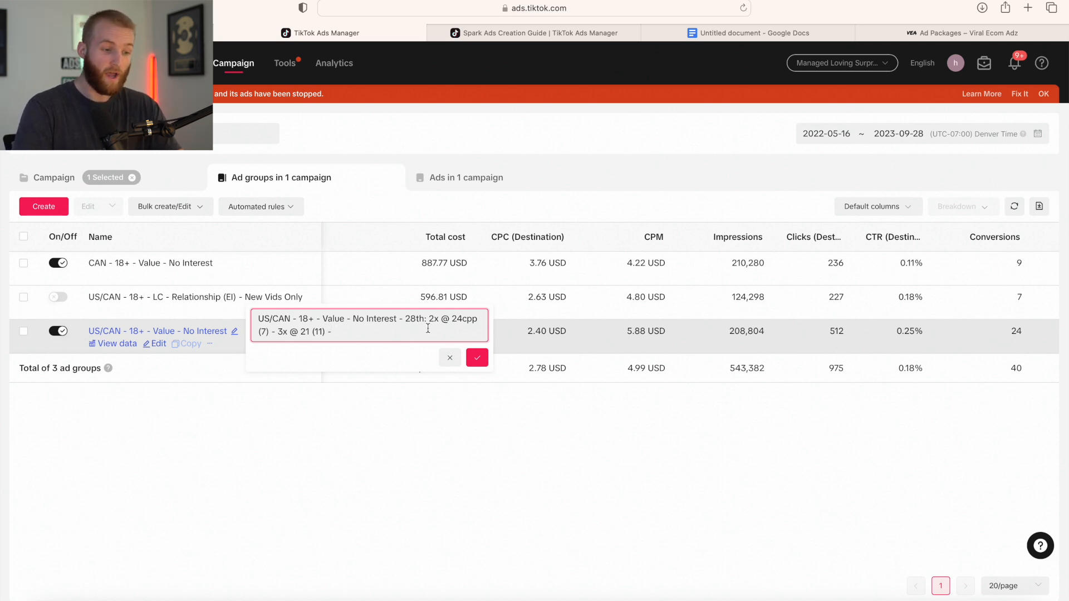
Go over the logged scaling notes in the ad group name and add the entry "CUT 50% @ 27 (3)" after them
{"action": "left_click_drag", "start_coordinate": [430, 318], "coordinate": [473, 319]}
{"action": "left_click_drag", "start_coordinate": [259, 334], "coordinate": [305, 332]}
{"action": "left_click", "coordinate": [329, 332]}
{"action": "left_click", "coordinate": [337, 332]}
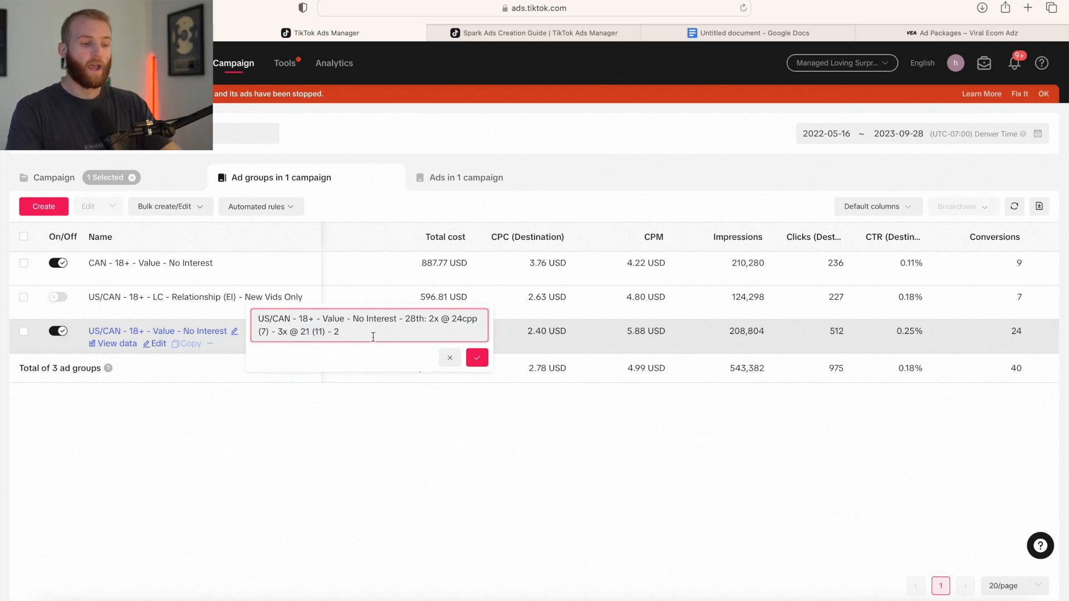
{"action": "type", "text": "CUt"}
{"action": "key", "text": "BackSpace"}
{"action": "key", "text": "BackSpace"}
{"action": "key", "text": "BackSpace"}
{"action": "key", "text": "BackSpace"}
{"action": "key", "text": "BackSpace"}
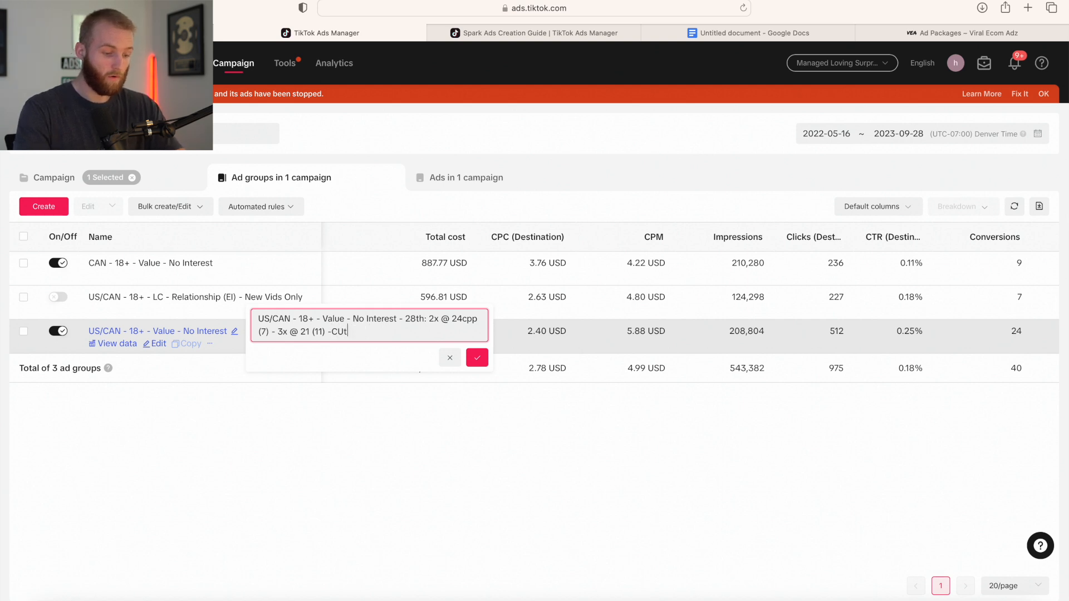
{"action": "type", "text": "50% @ 2"}
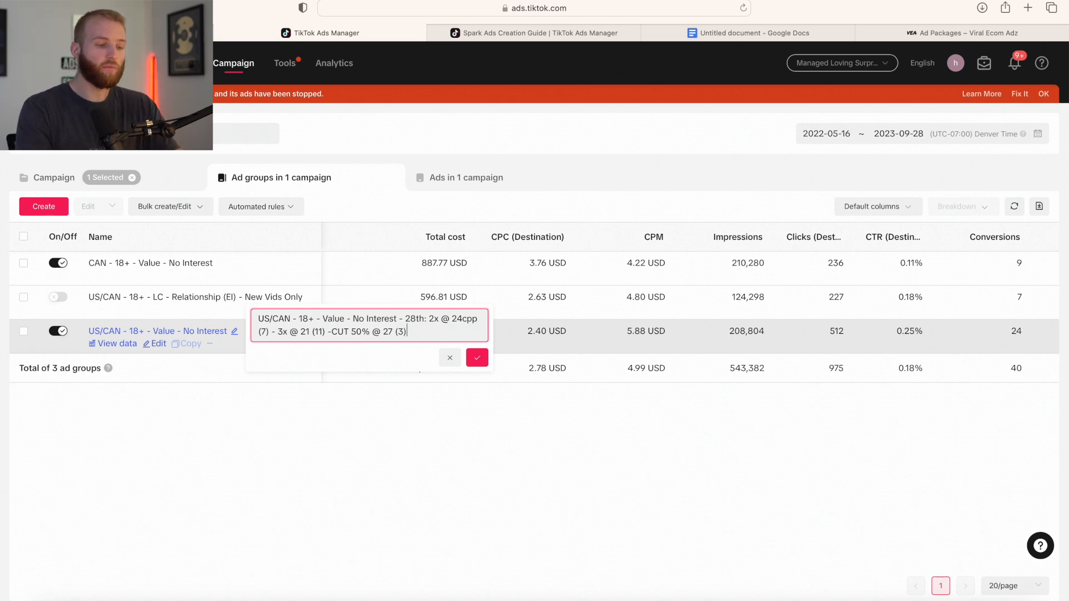
Delete the scaling notes, cancel renaming the ad group and return to the ad groups' daily budgets
{"action": "left_click_drag", "start_coordinate": [390, 332], "coordinate": [417, 318]}
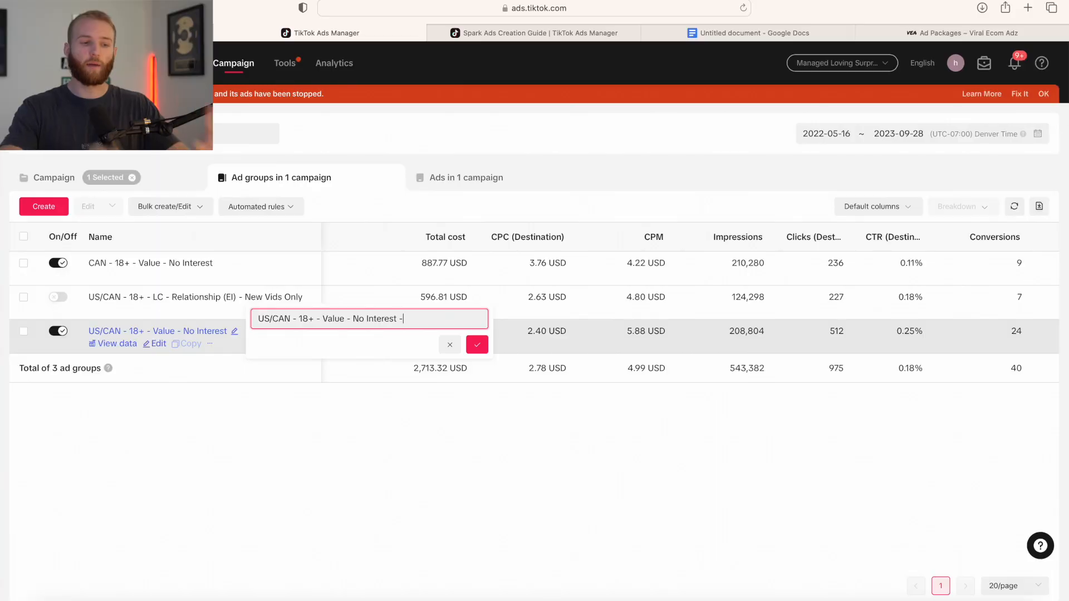
{"action": "left_click", "coordinate": [451, 345]}
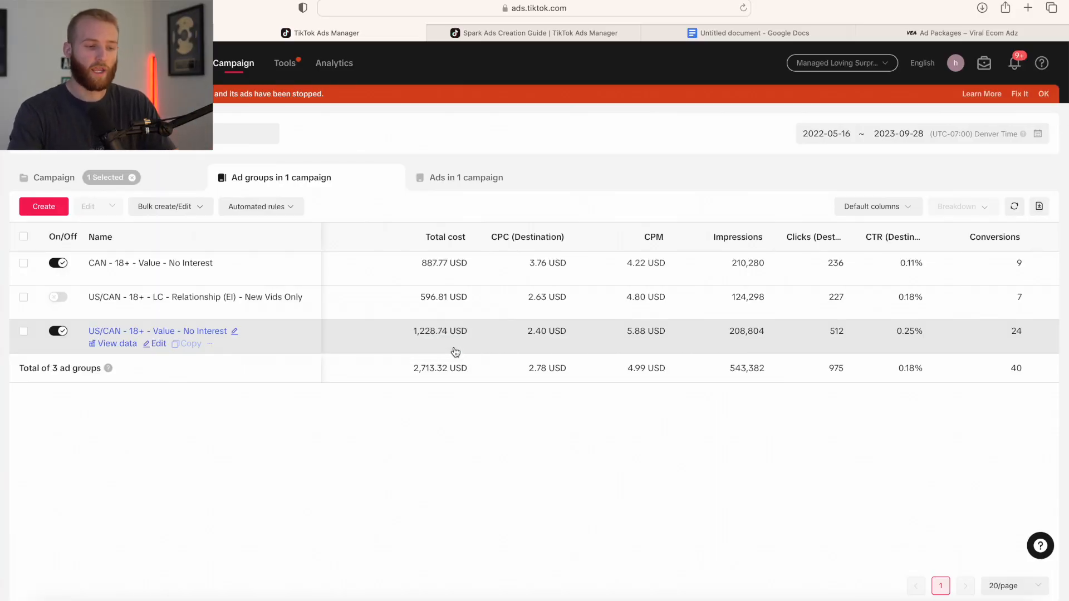
{"action": "scroll", "coordinate": [459, 316], "scroll_direction": "left", "scroll_amount": 10}
{"action": "scroll", "coordinate": [783, 282], "scroll_direction": "right", "scroll_amount": 5}
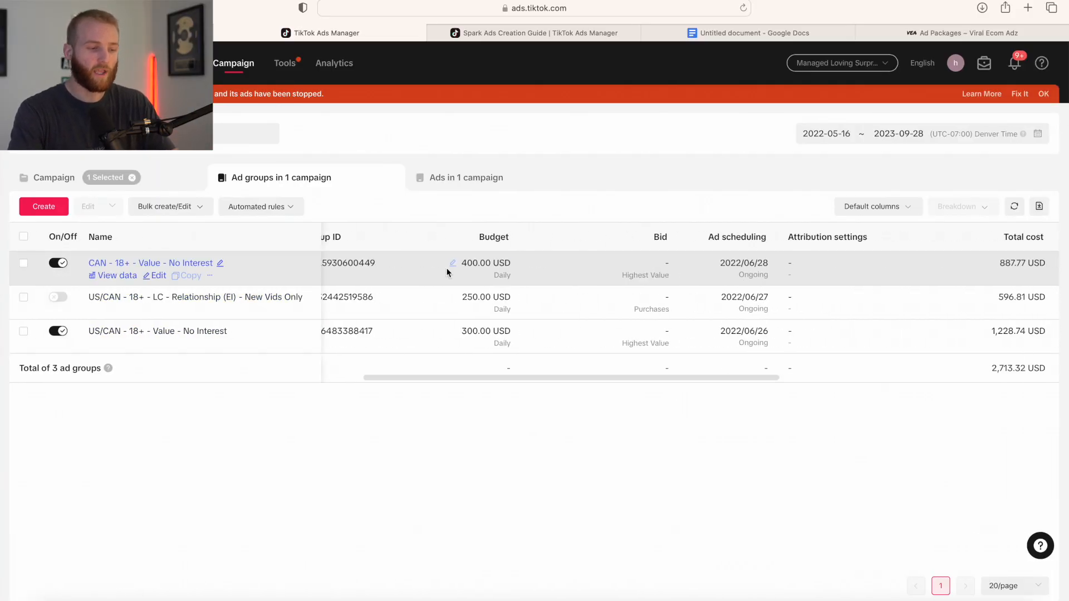